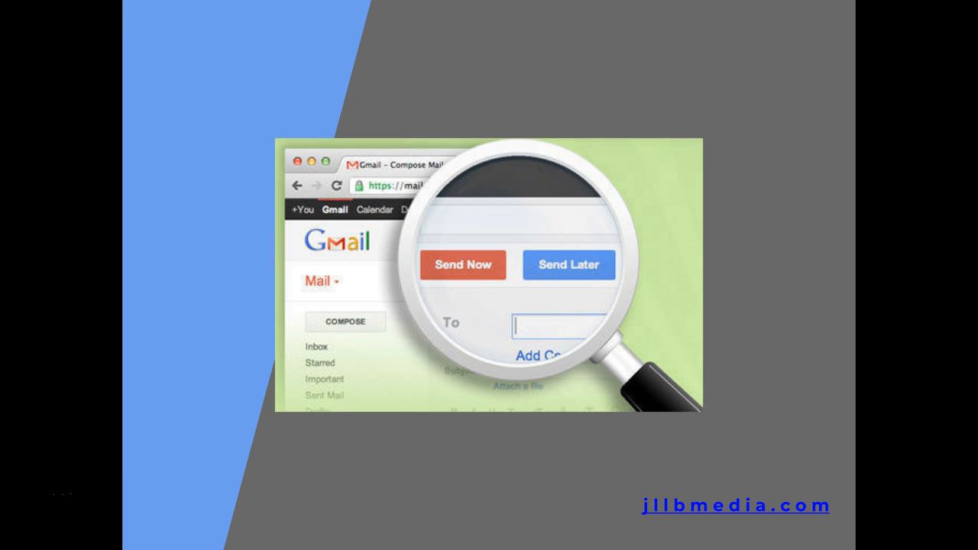
Advance to the 'LET'S SEE IT IN ACTION!' slide and leave the slideshow to reach the Gmail inbox.
click(148, 272)
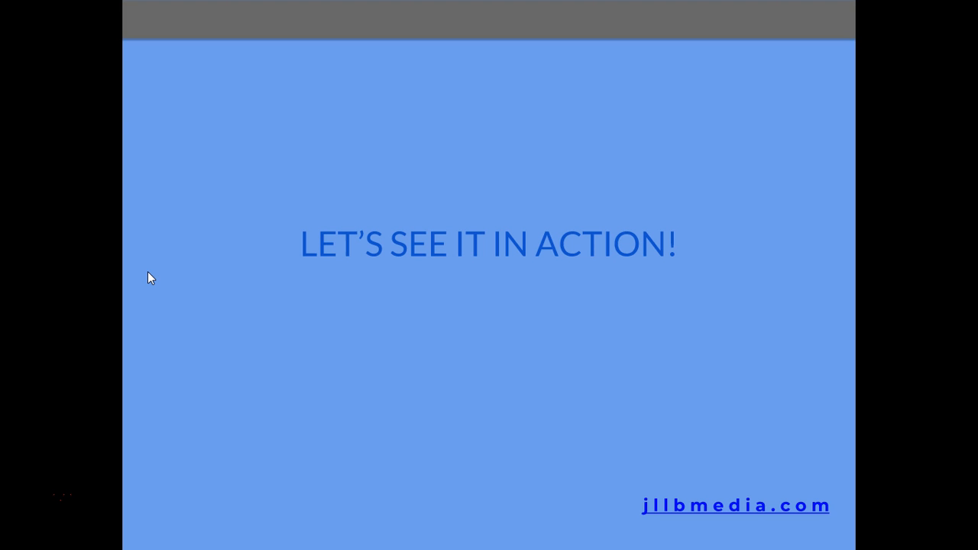
key(alt+Tab)
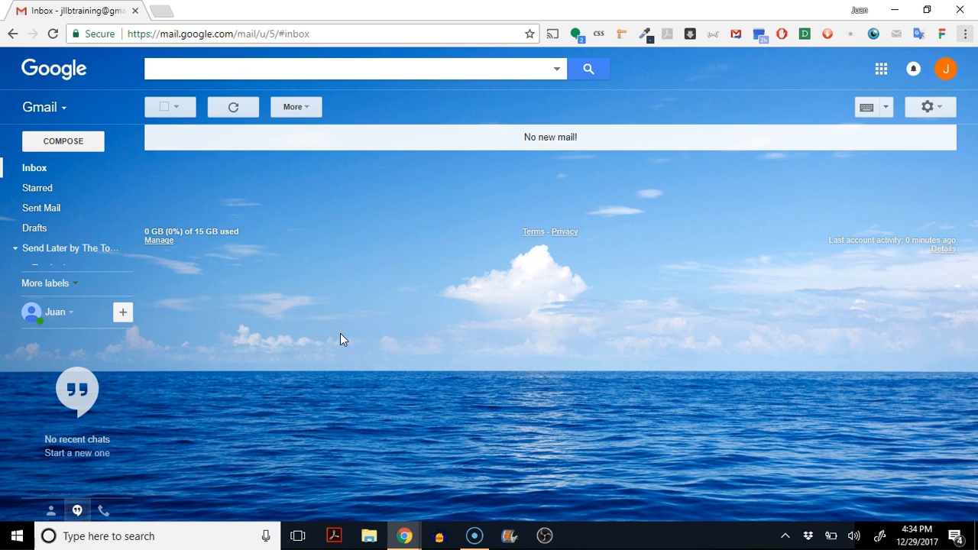
Open a blank New Message window from the Gmail inbox.
click(409, 483)
click(63, 170)
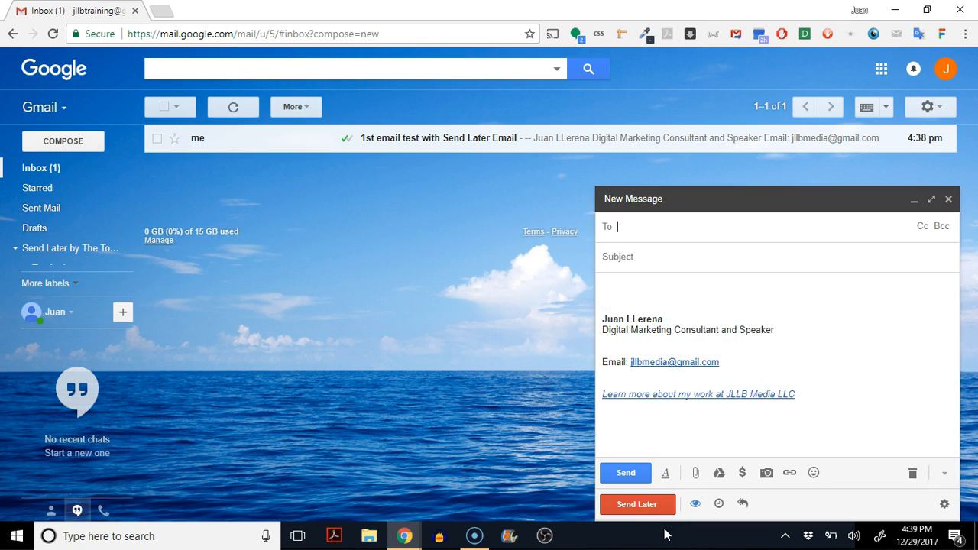
Address a message to yourself with subject 'Customer response to proposal # 1'.
text(jllb)
click(715, 255)
click(647, 262)
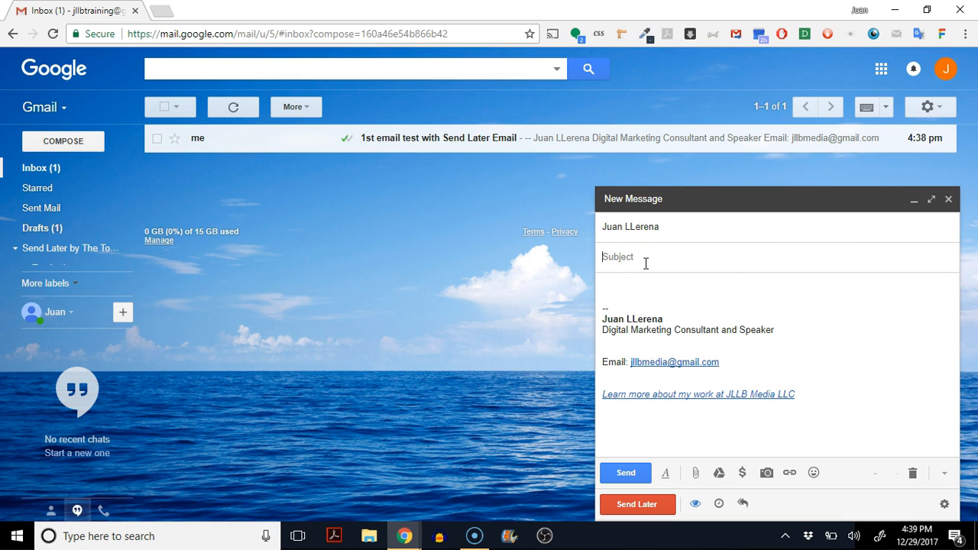
text(Customer response to proposal # 1)
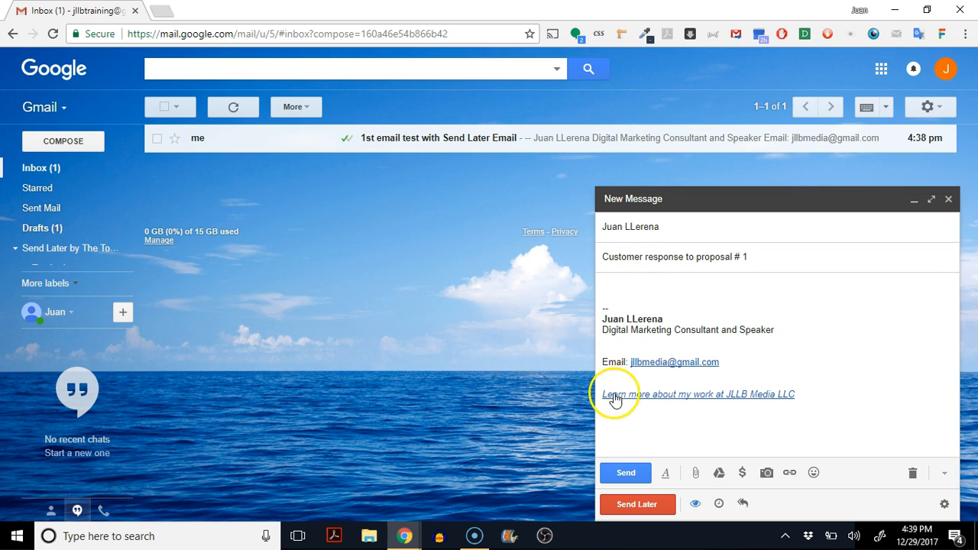
Schedule it with Send Later for tomorrow at 6 am instead of 6 pm.
click(636, 506)
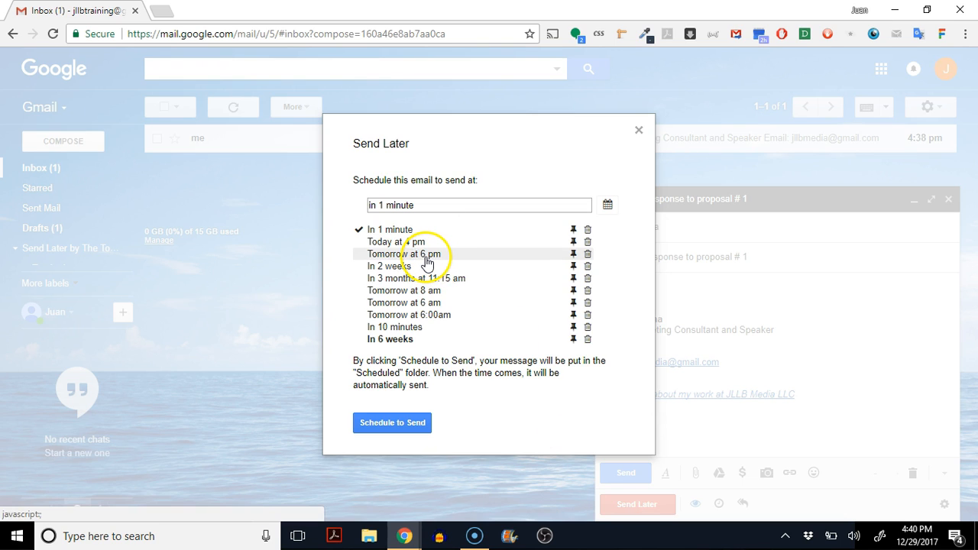
click(427, 257)
drag(427, 204, 469, 205)
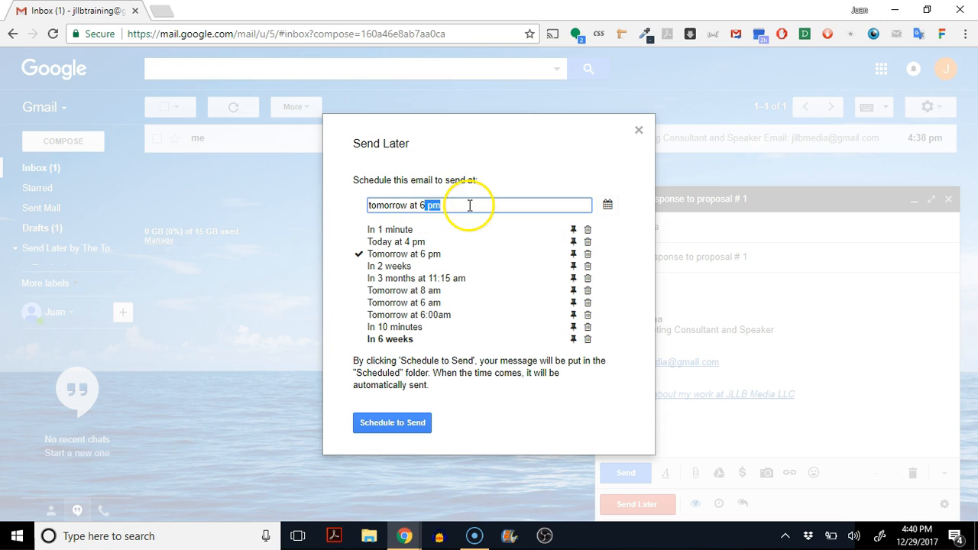
text(am)
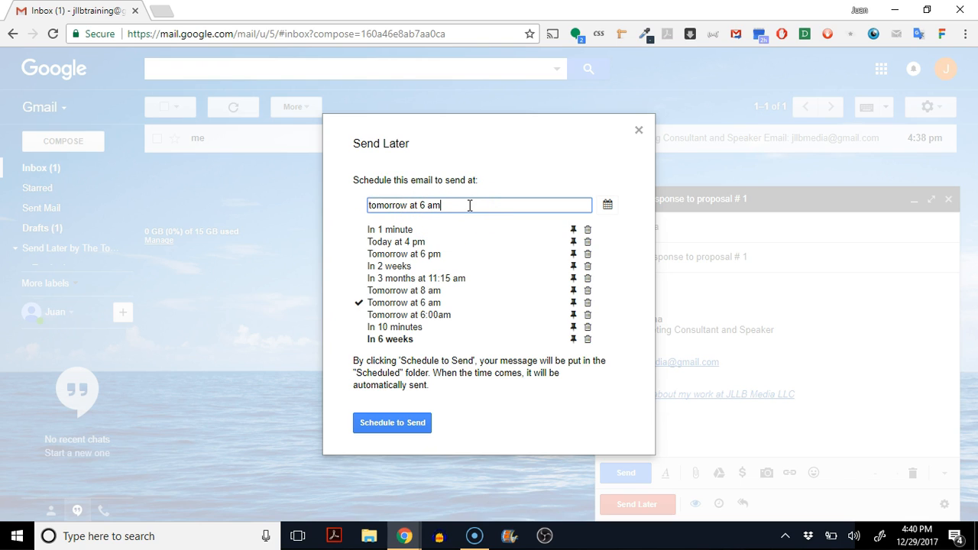
click(422, 426)
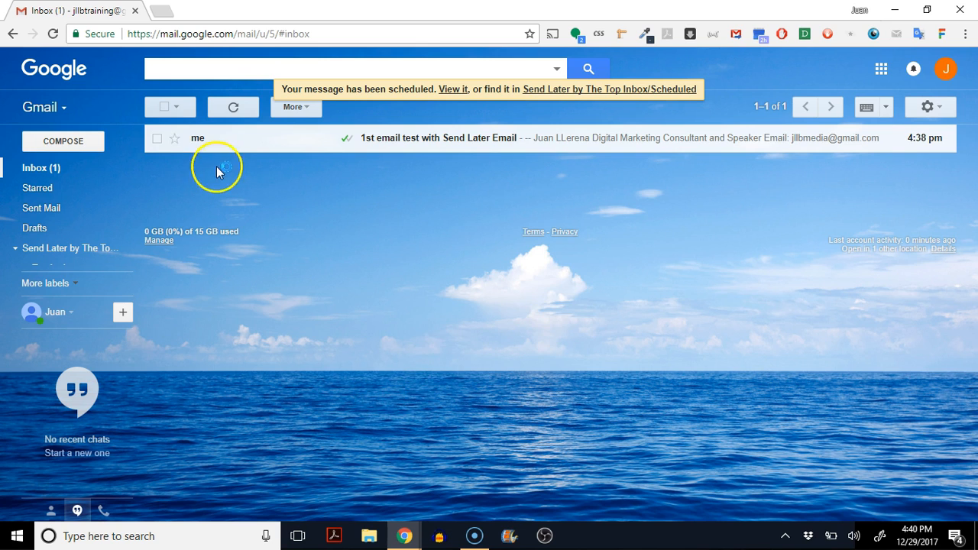
Compose 'Customer response to proposal # 2' to yourself and schedule it for tomorrow at 6 am.
click(61, 141)
text(ju)
click(681, 255)
click(665, 262)
text(Cus)
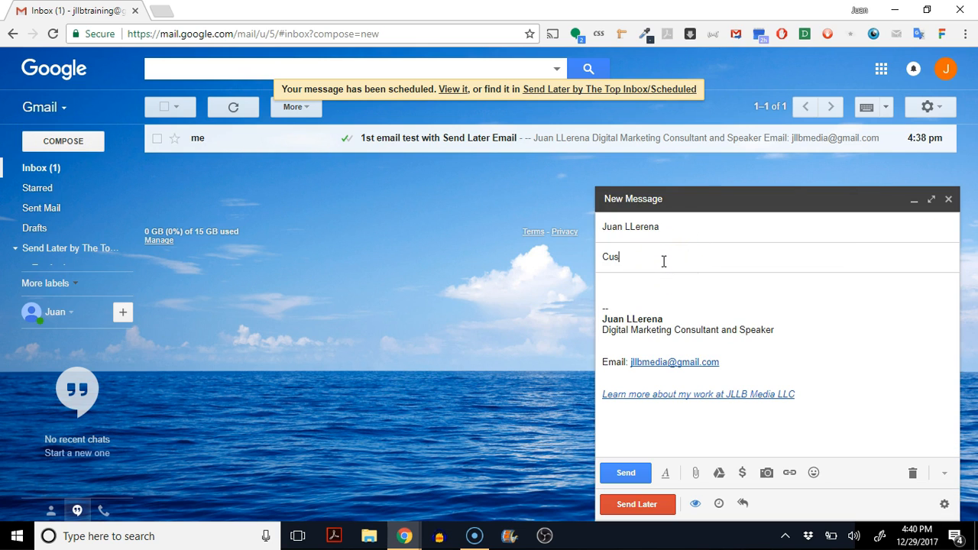
text(tomer response to proposal # 2)
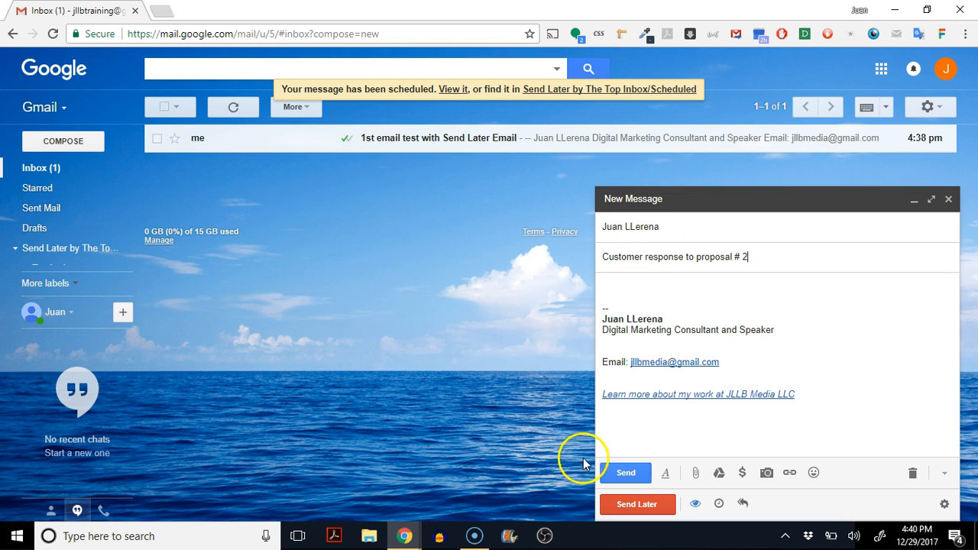
click(623, 503)
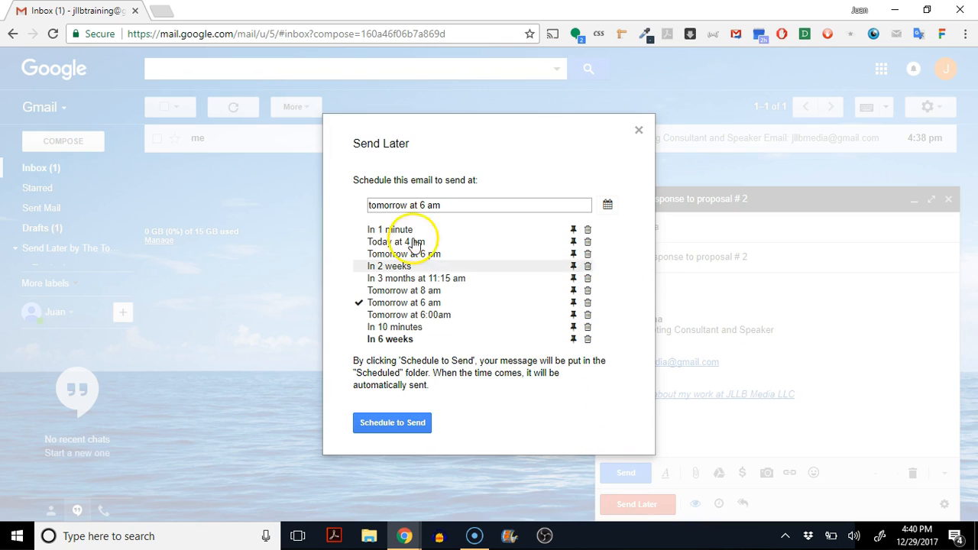
click(415, 423)
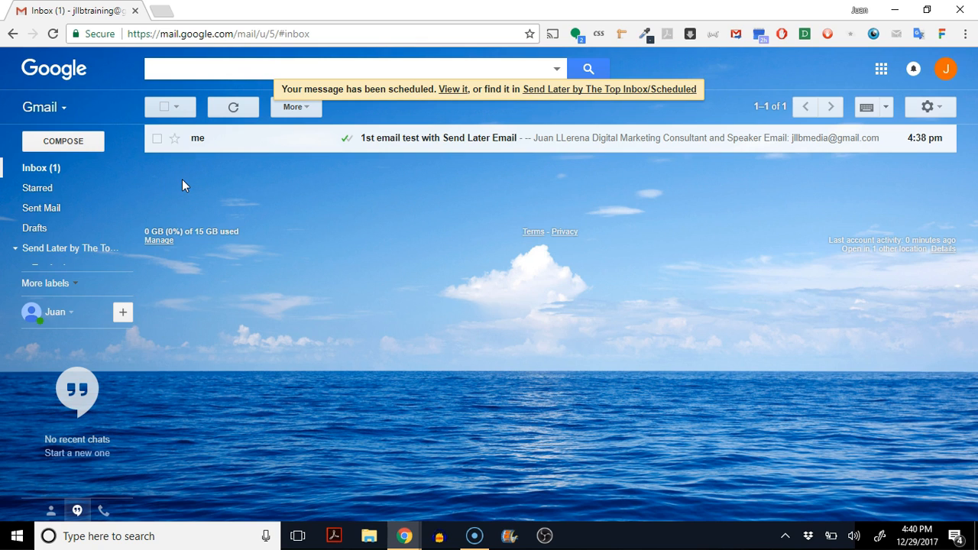
click(53, 214)
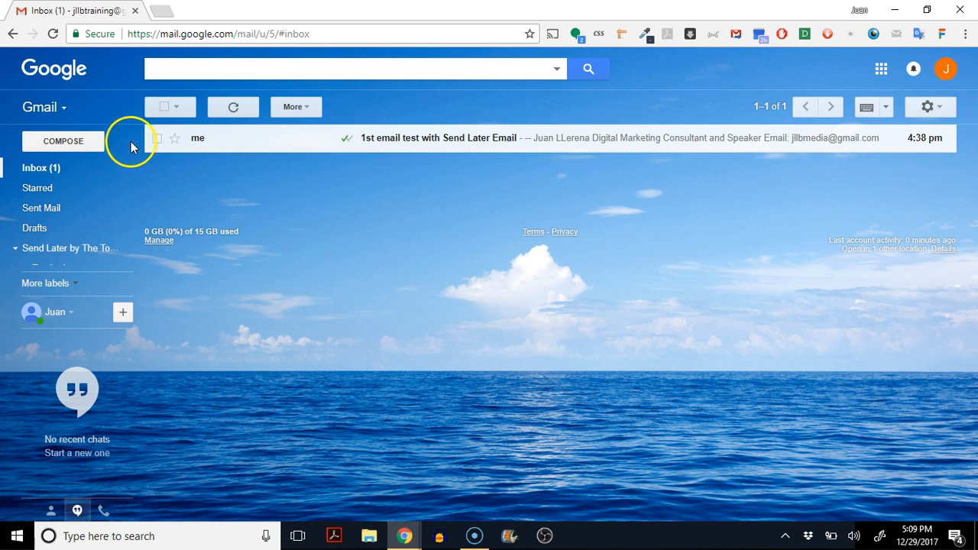
click(90, 144)
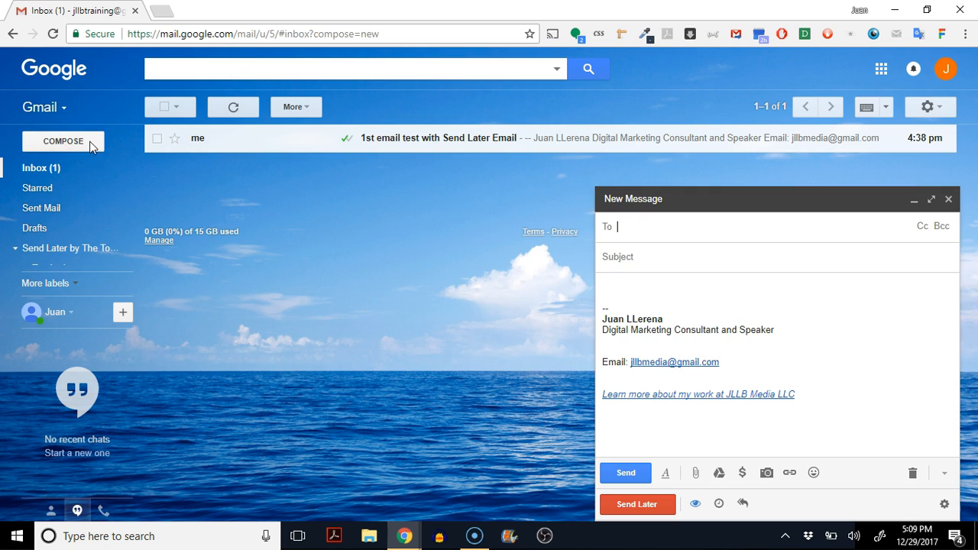
click(677, 228)
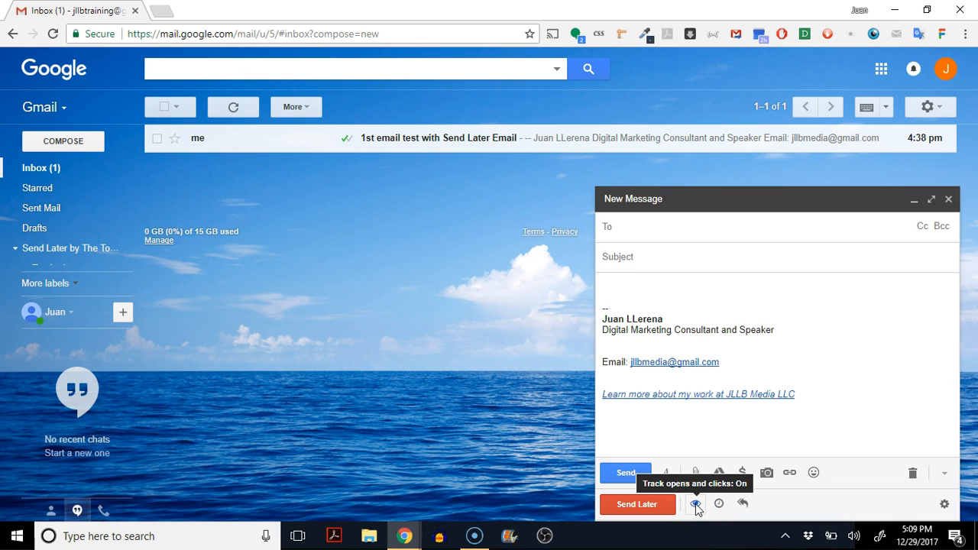
mouse_move(346, 143)
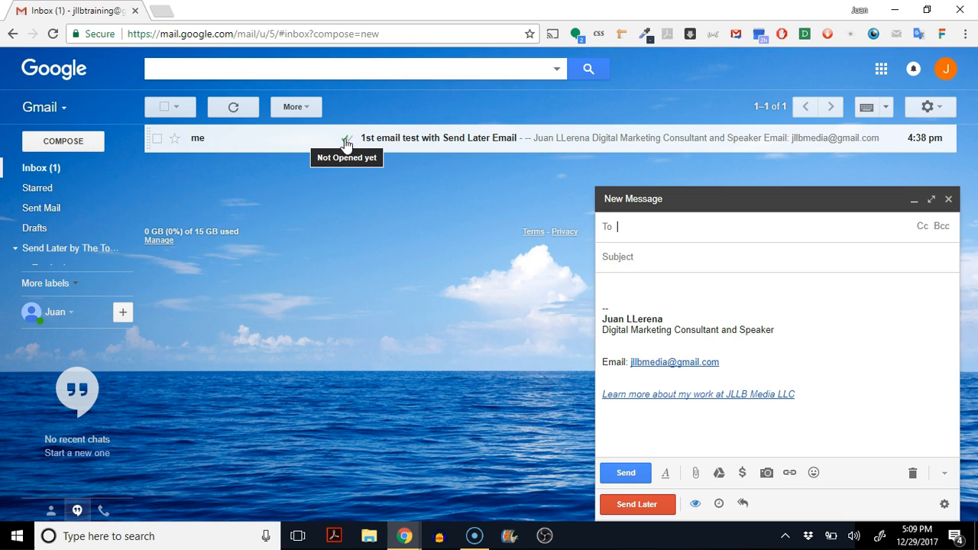
click(697, 504)
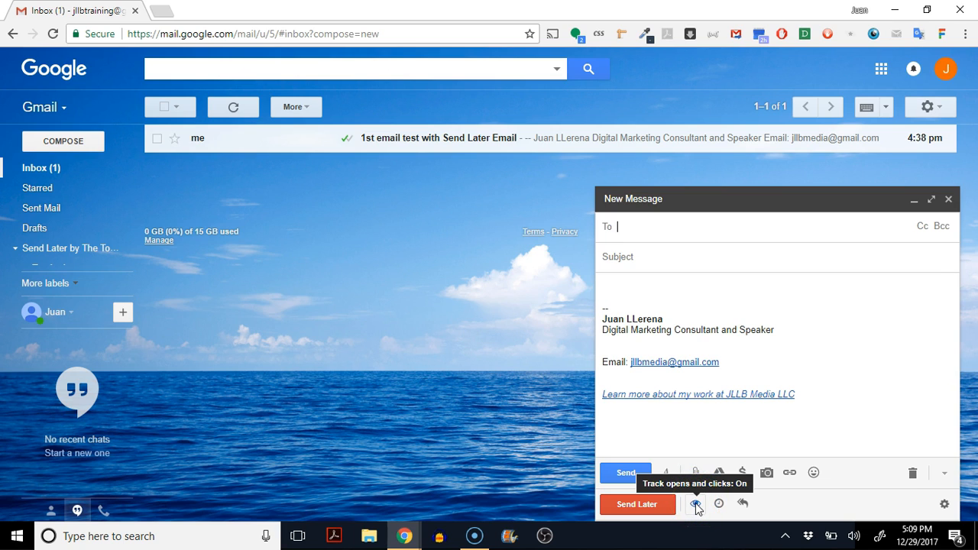
click(695, 507)
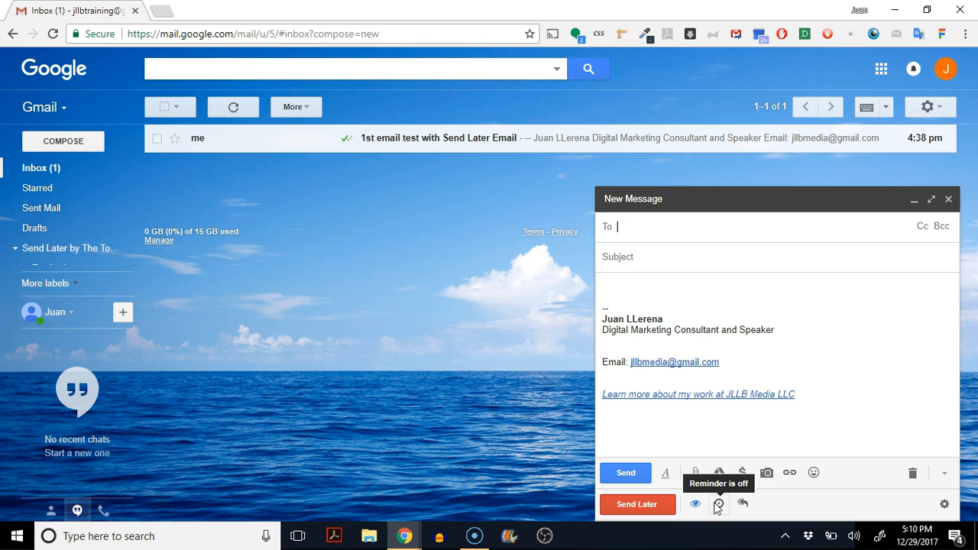
click(719, 506)
click(949, 201)
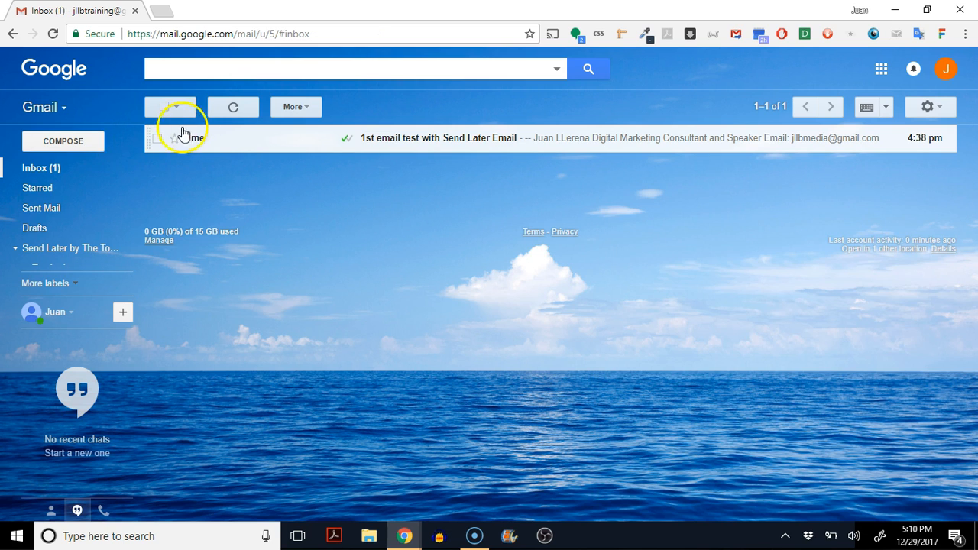
Tick and untick the test email, then open '1st email test with Send Later Email'.
click(158, 140)
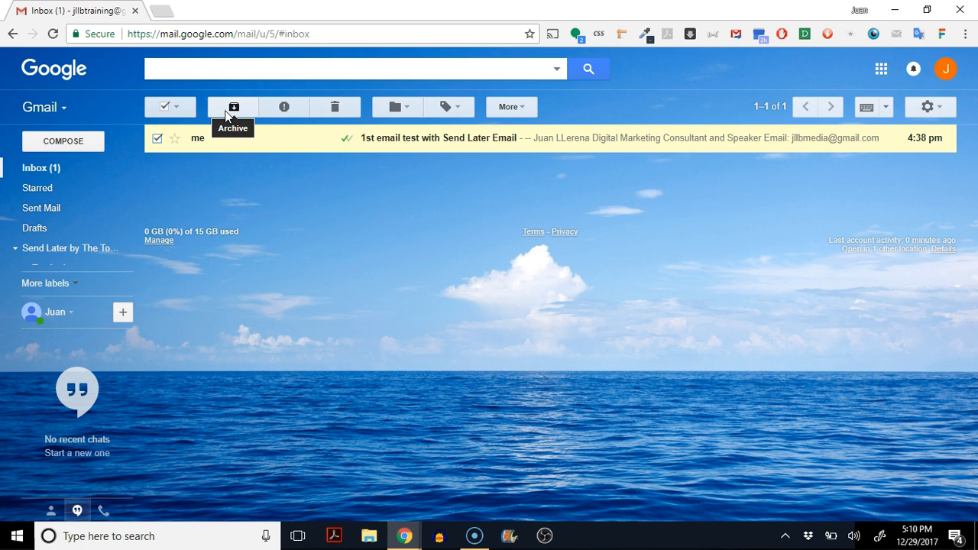
click(157, 139)
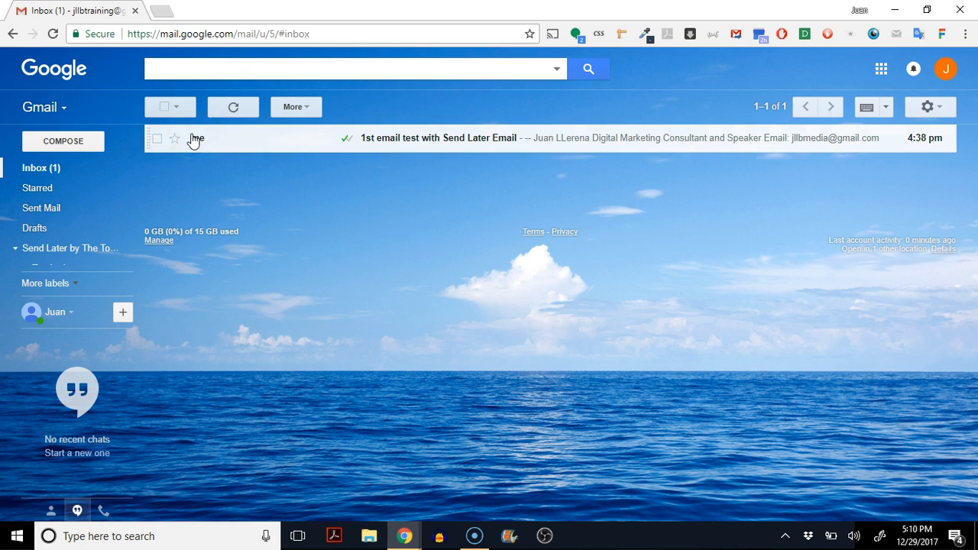
click(194, 141)
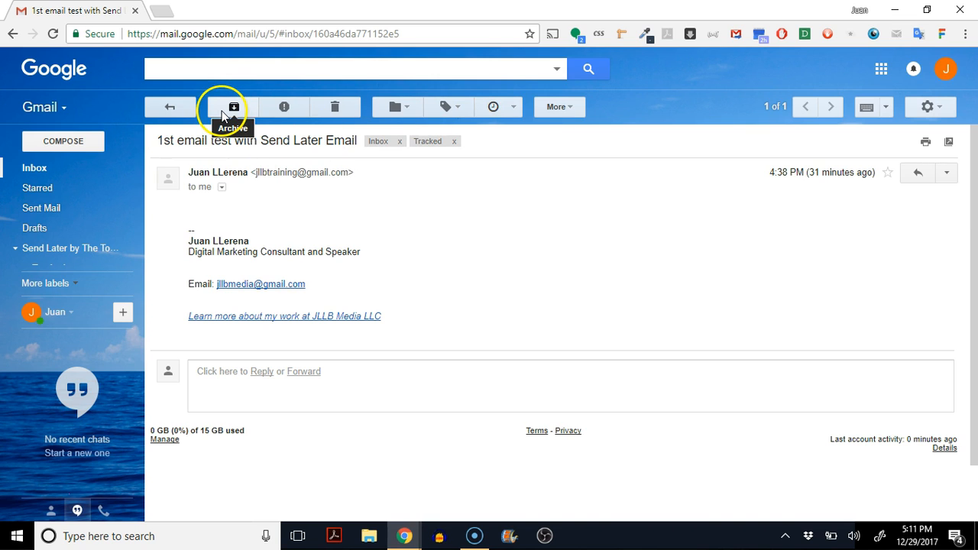
Add a 'tomorrow at 5pm' reminder to the thread, only if no one replies, and approve it.
click(498, 103)
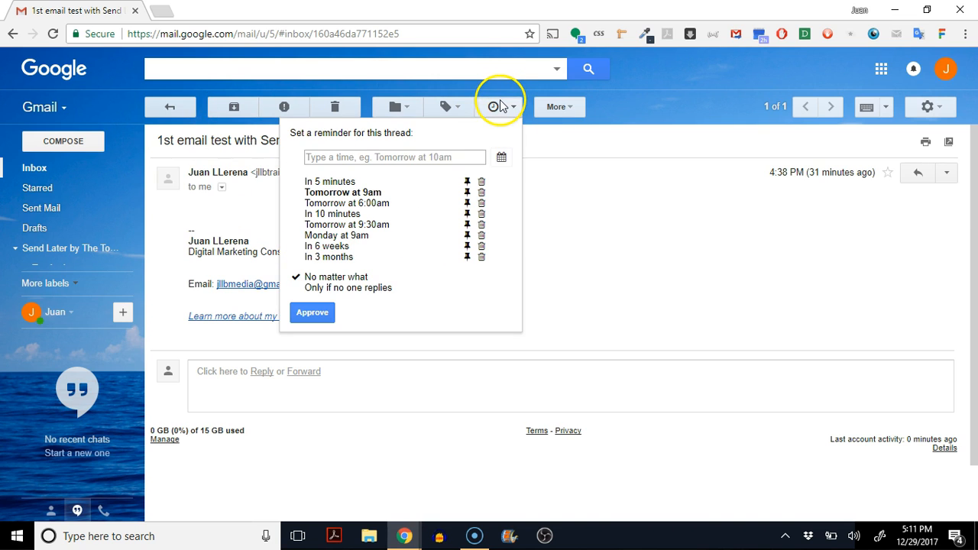
click(411, 155)
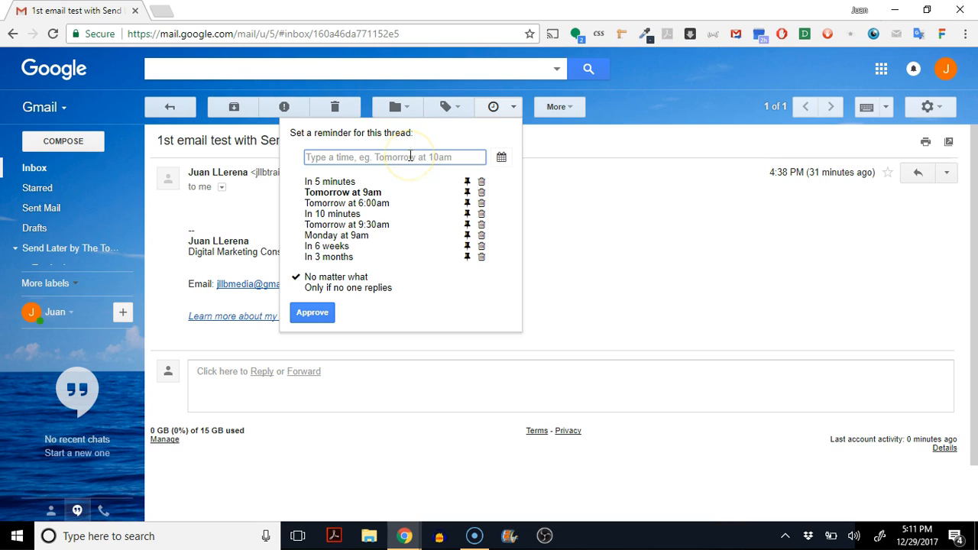
text(tomo)
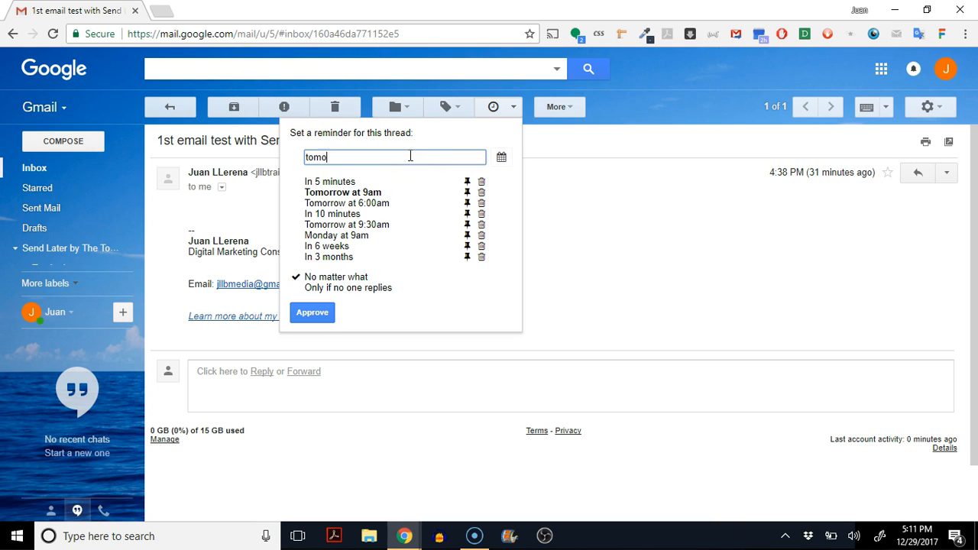
text(rrow at 5pm)
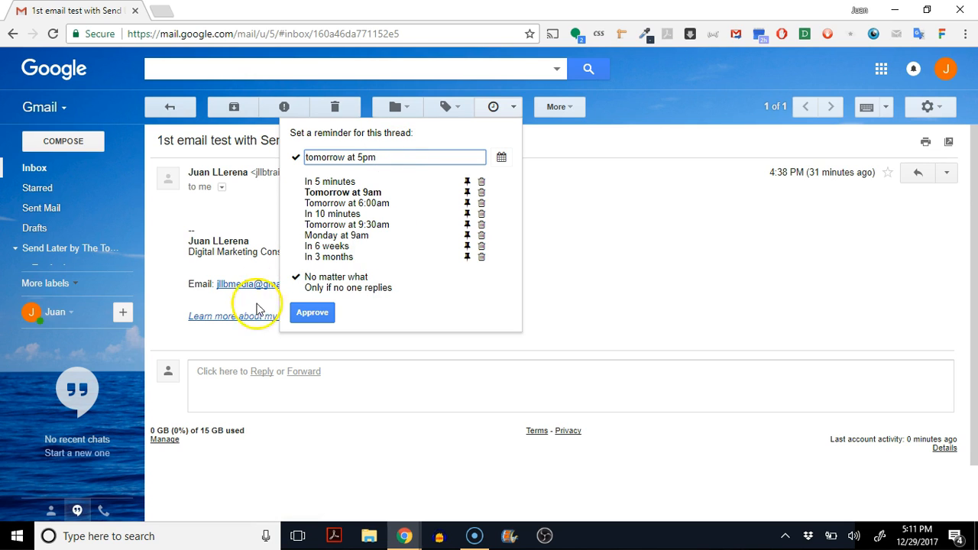
click(298, 290)
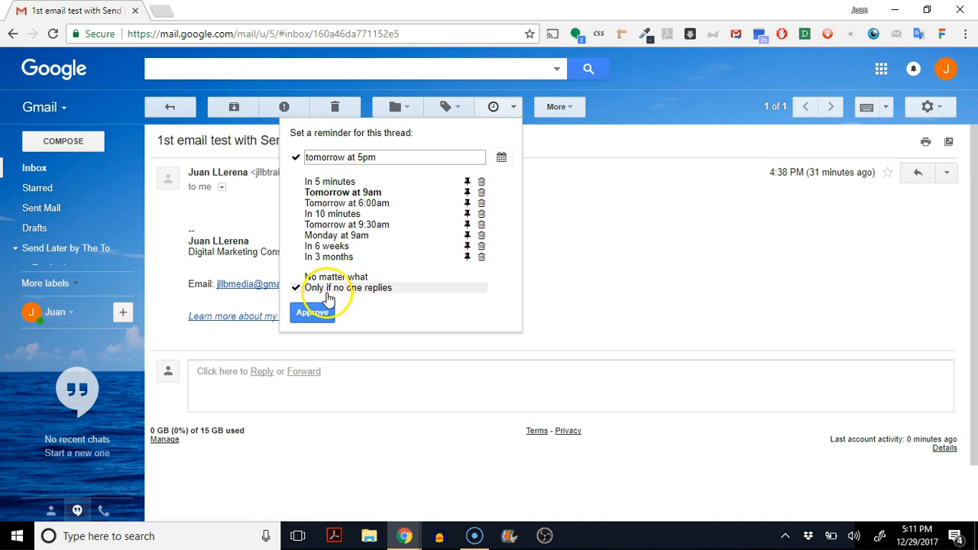
click(314, 313)
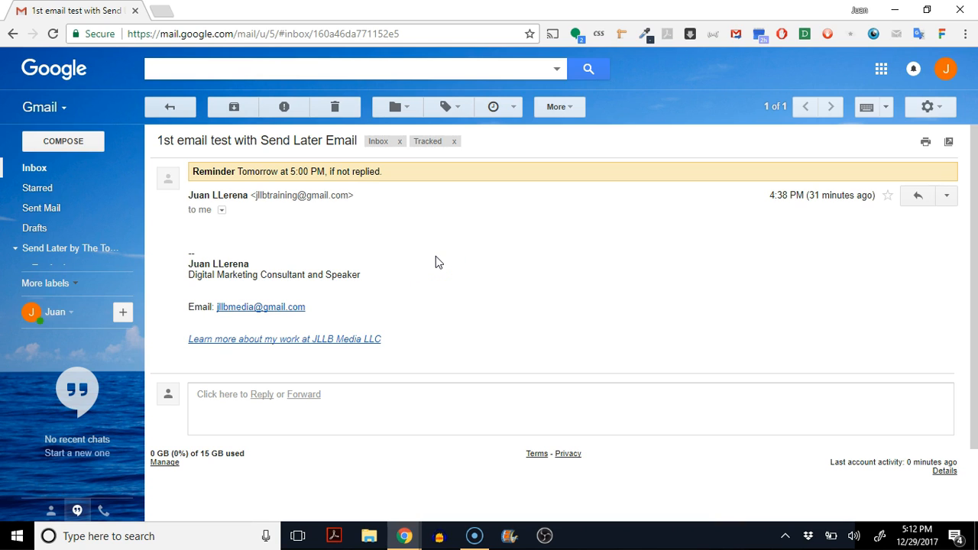
Archive the opened test email conversation.
click(233, 107)
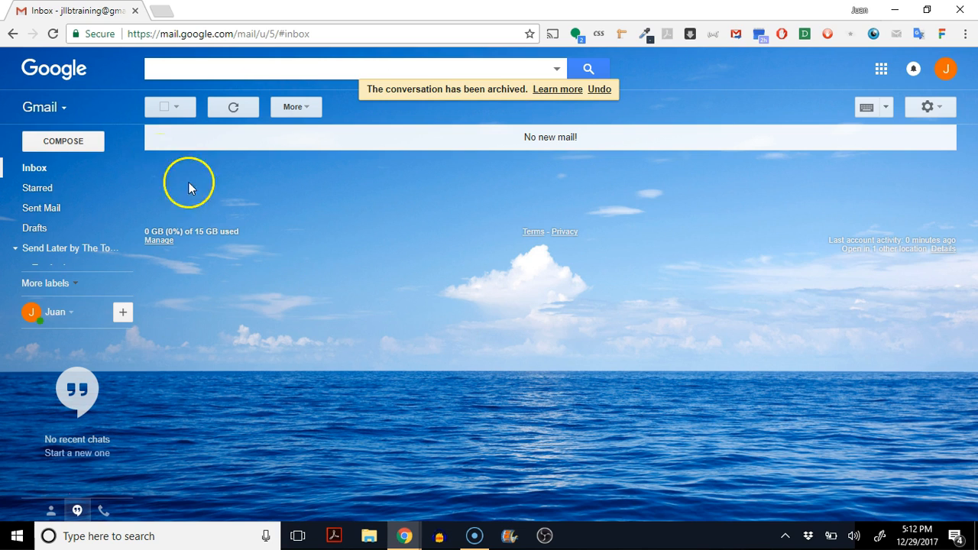
Start a new email to the recipient's address with subject 'Please take a look at this business proposal'.
click(61, 147)
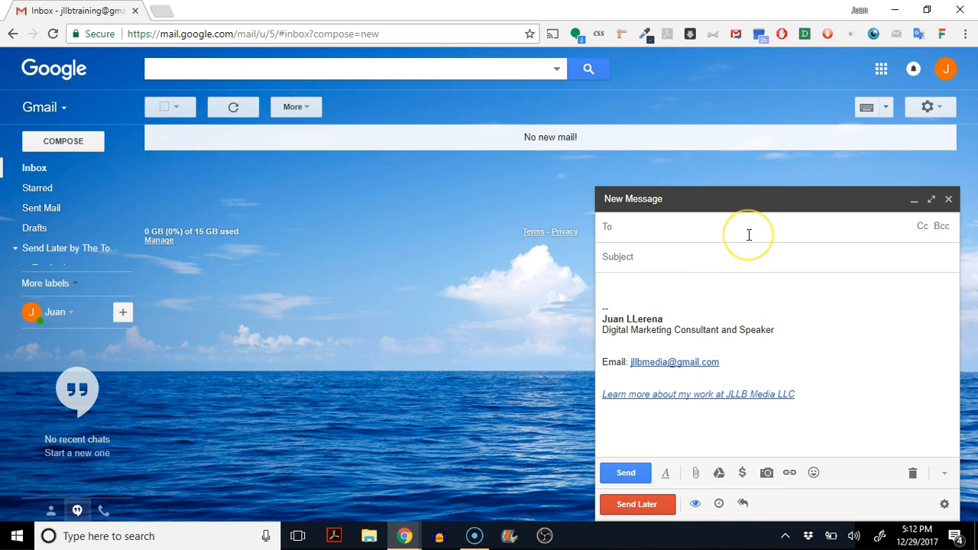
key(Return)
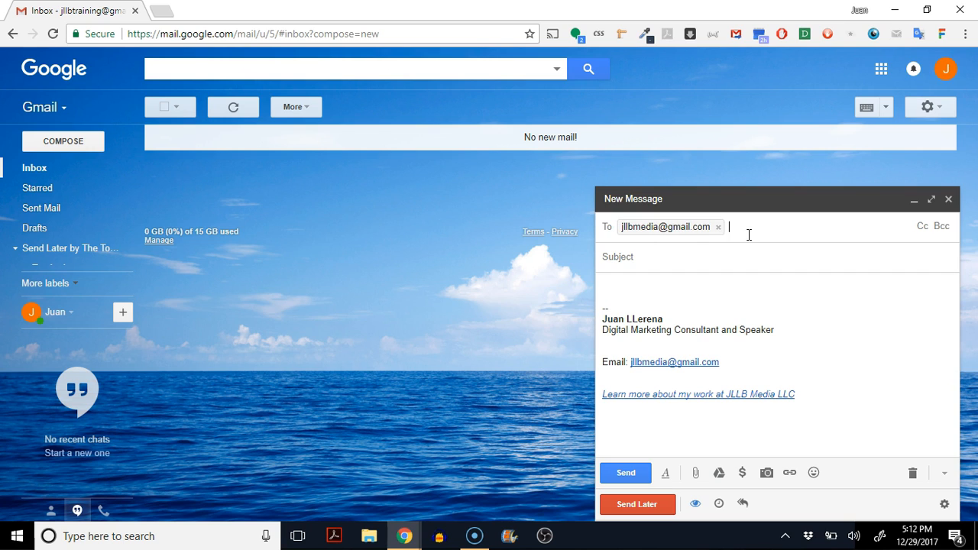
click(730, 259)
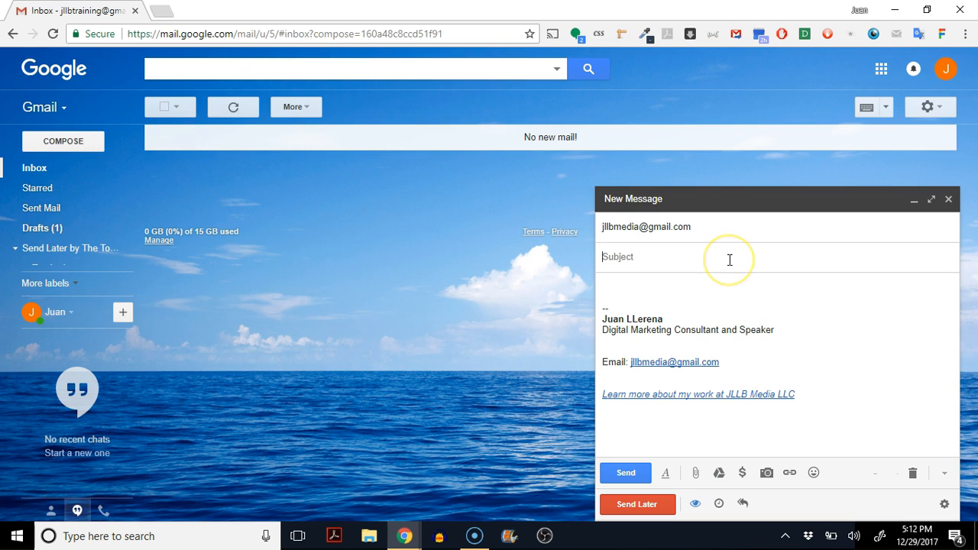
text(Please take a look at this pro)
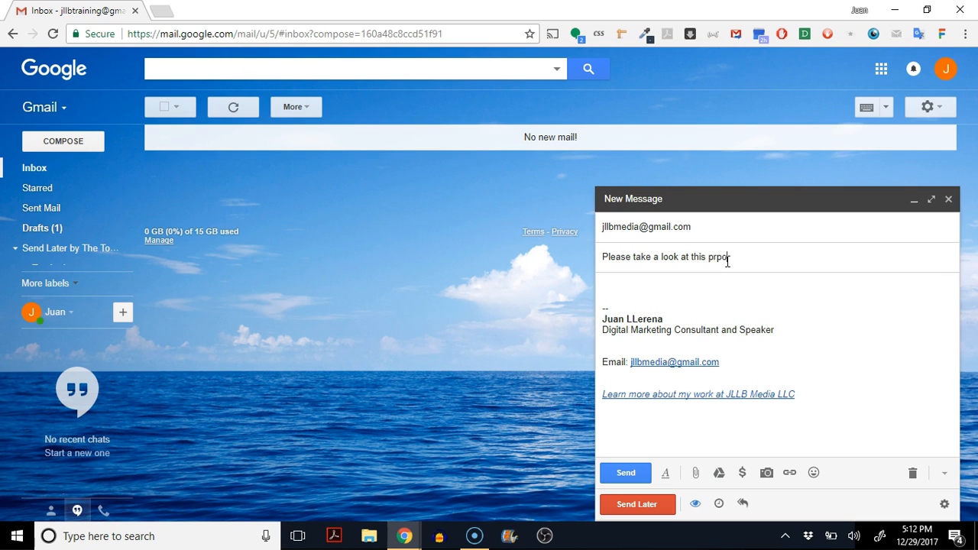
Write the body 'Hello sir,' noting an attached pdf proposal and asking for their impressions.
click(670, 285)
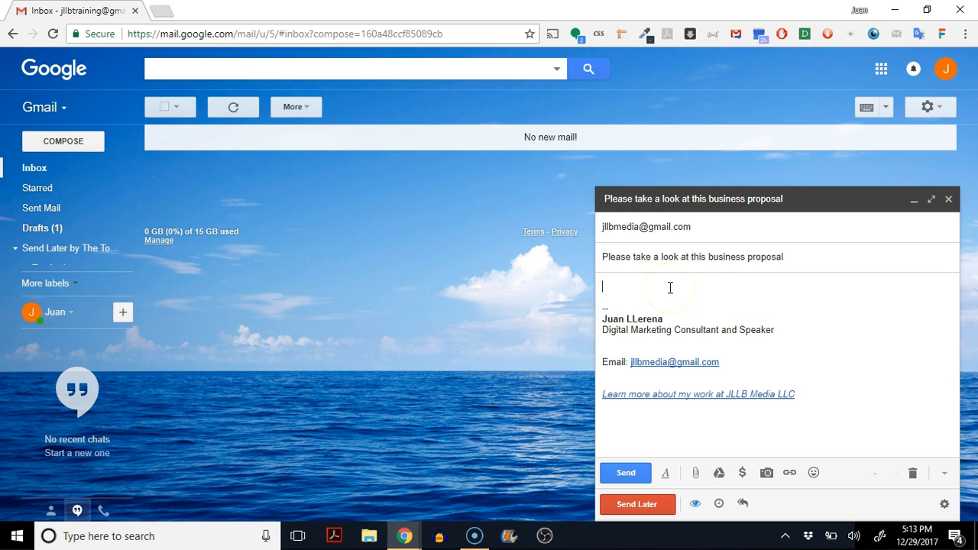
text(Hello sir,)
key(Return)
key(Return)
text(I'm attachin)
key(BackSpace)
text(ing a pdf with a proposal. Plea)
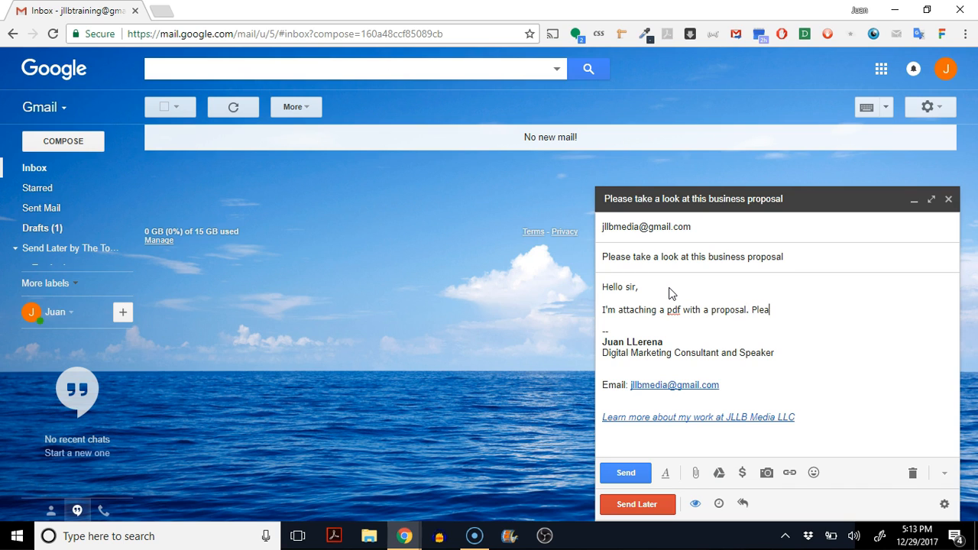
text(se let me know your impressions.)
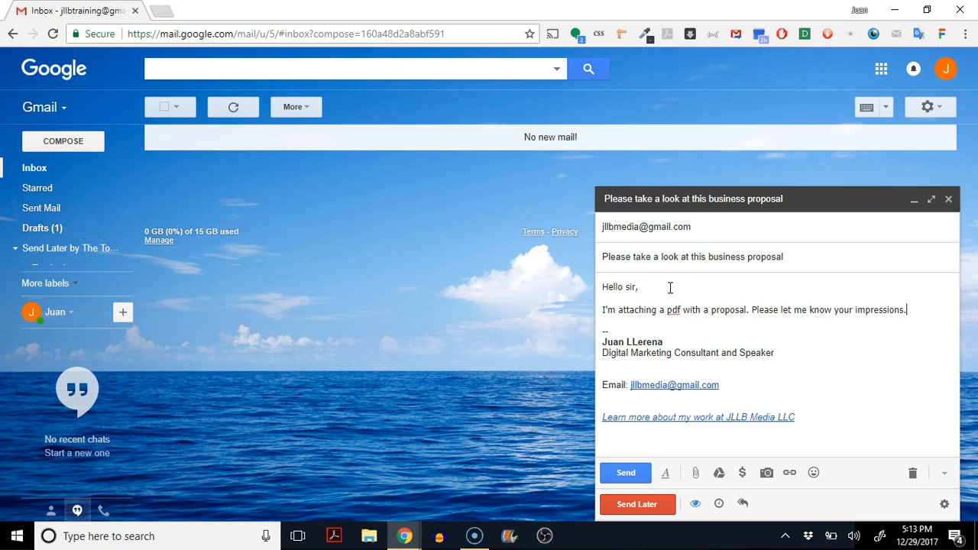
Open Auto-followups and make the first followup trigger when the email is not replied.
click(742, 505)
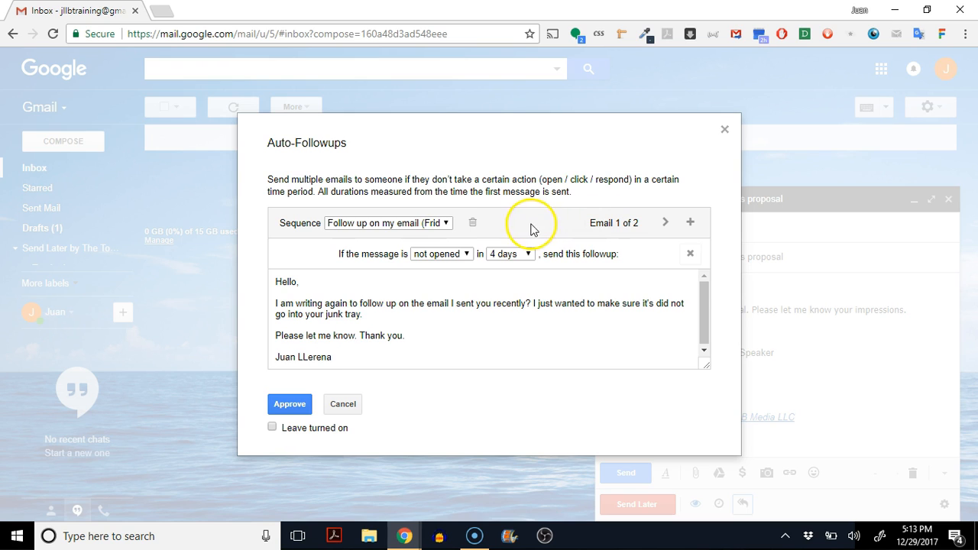
click(447, 226)
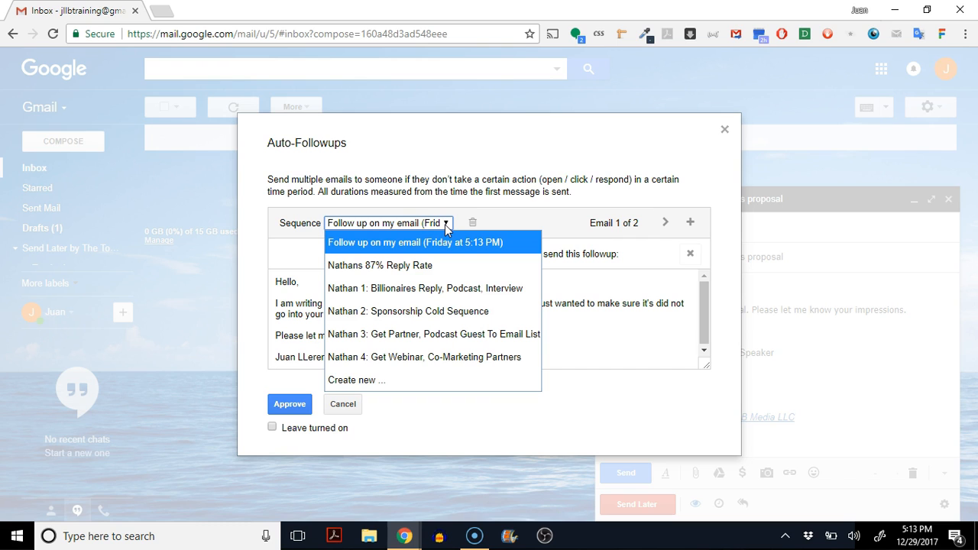
click(448, 224)
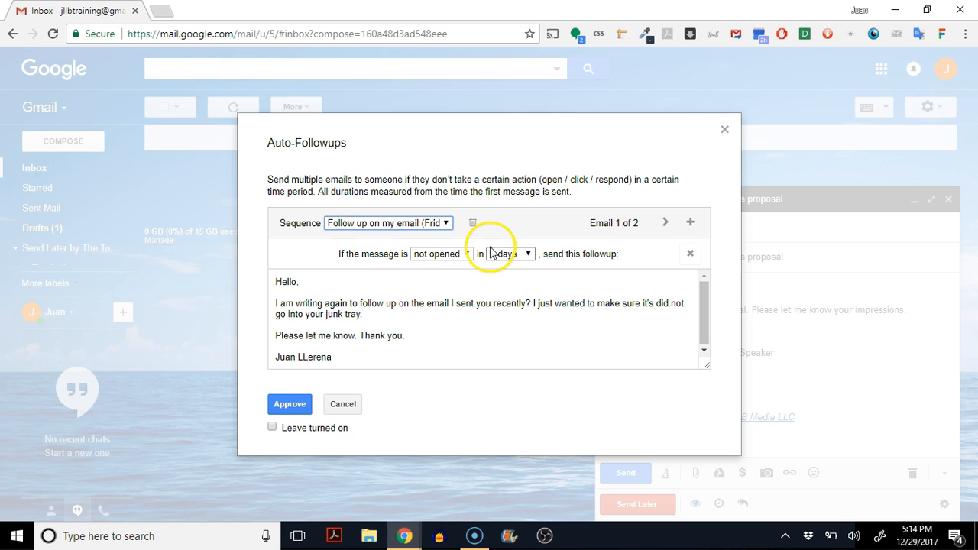
click(451, 256)
click(442, 297)
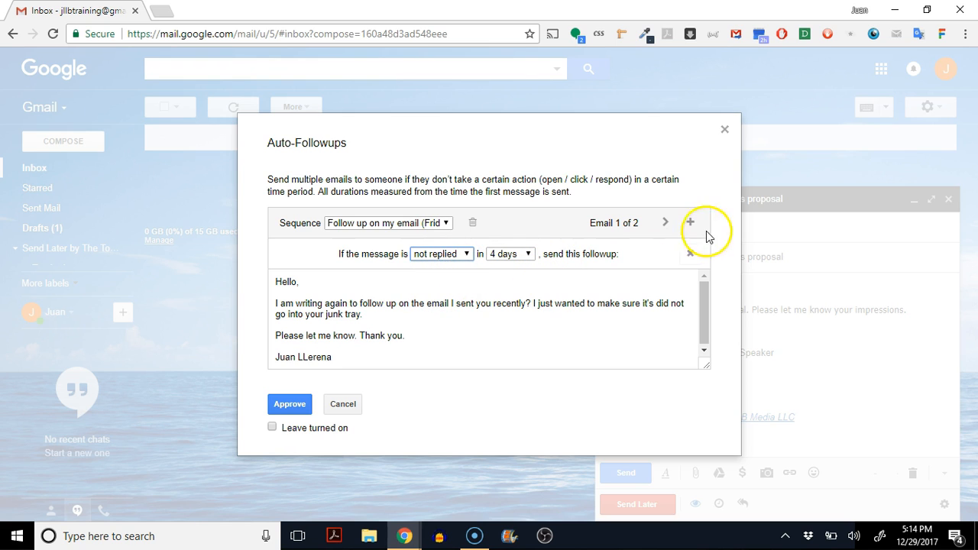
Move to Email 2 of the 'Follow up on my email' sequence, keeping that sequence.
click(665, 222)
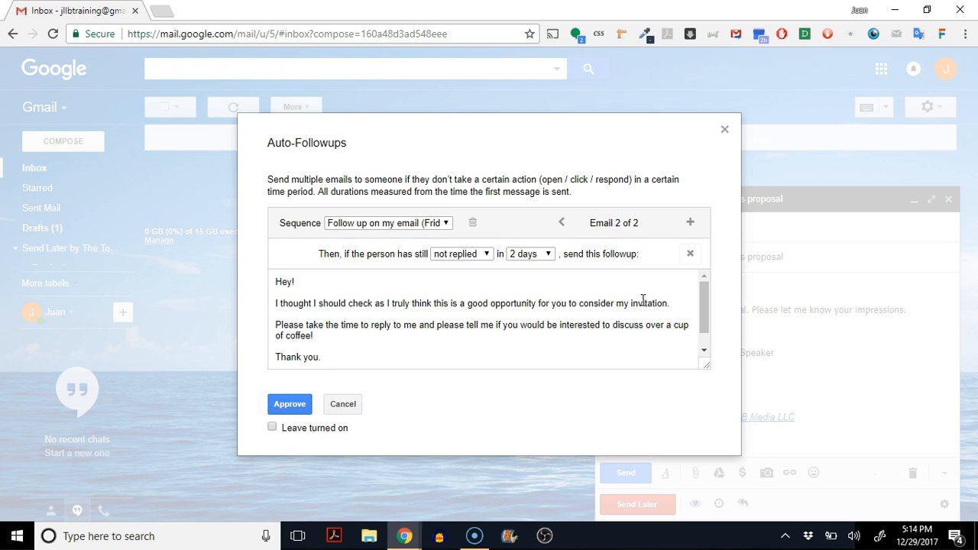
click(419, 223)
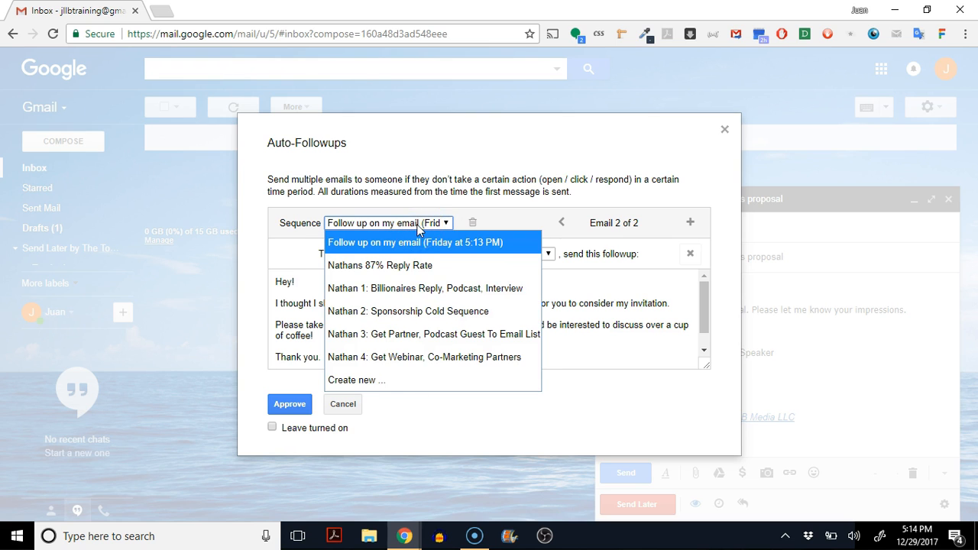
click(474, 414)
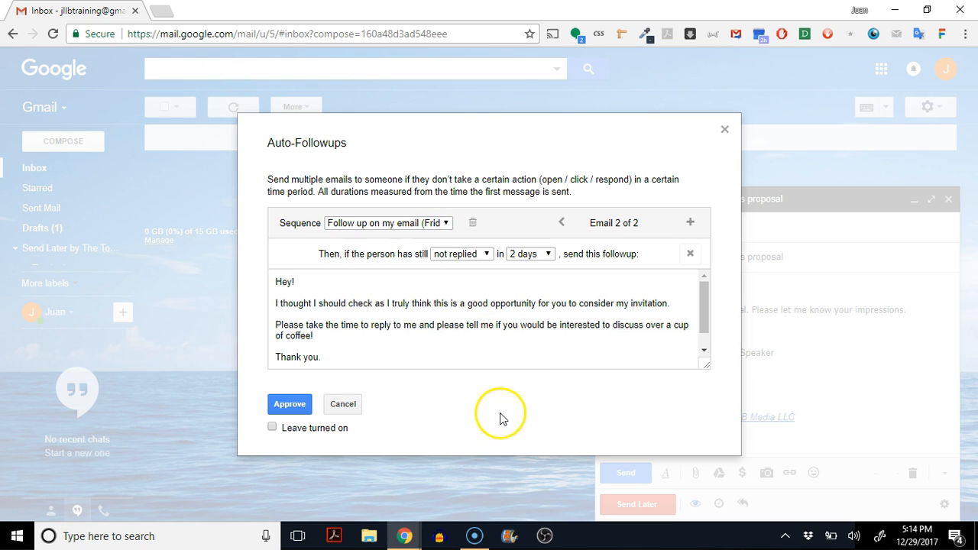
Add a third followup to the sequence with a 3-day delay.
click(692, 223)
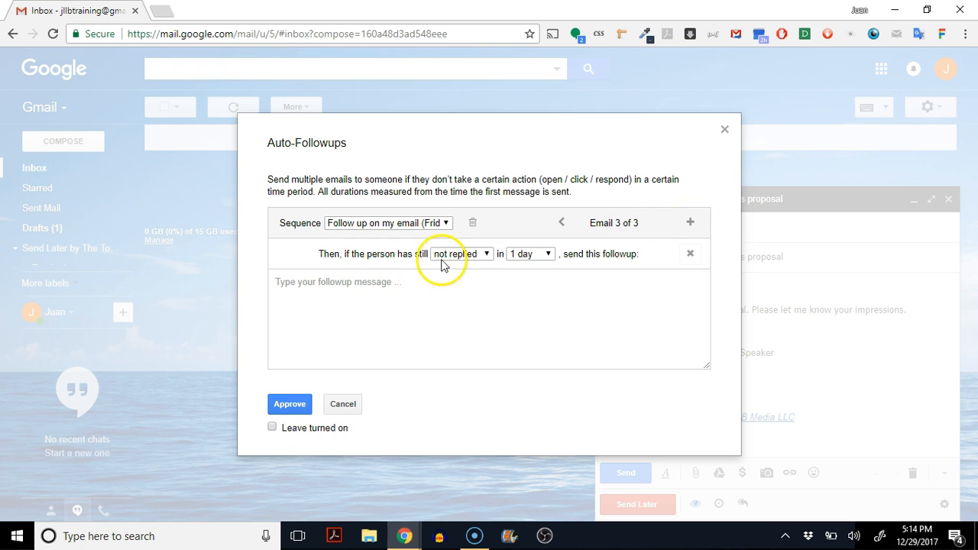
click(524, 256)
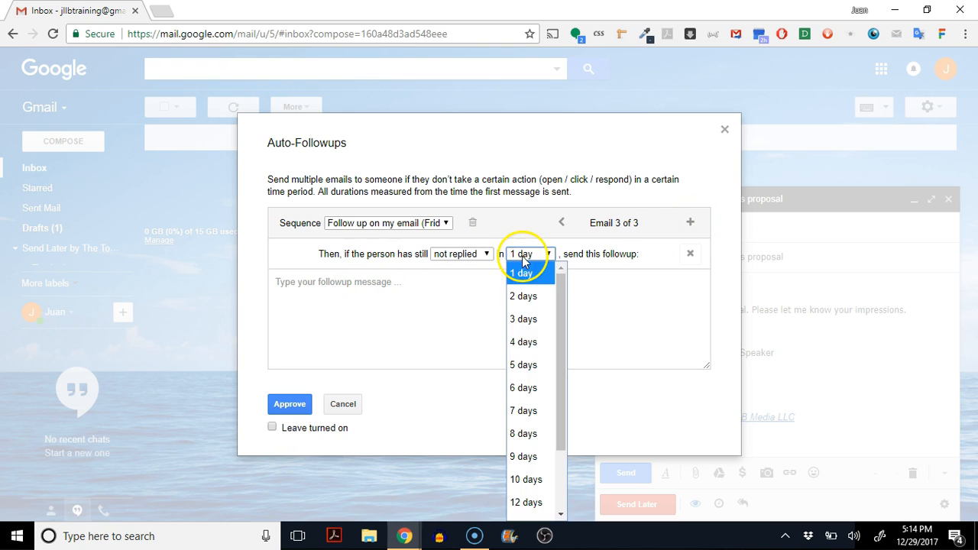
click(524, 321)
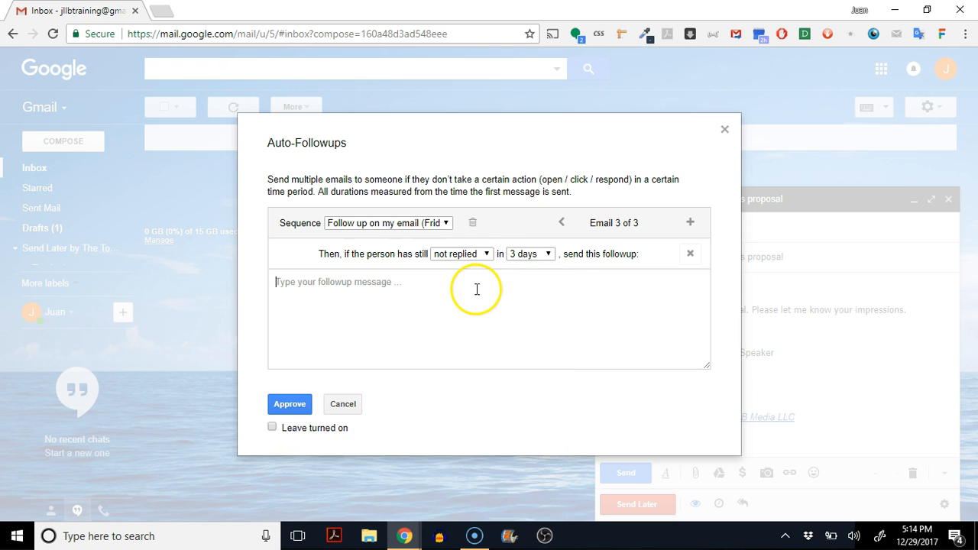
Write the third followup's 'Hi,' check-in note with a name sign-off and approve the sequence.
click(498, 314)
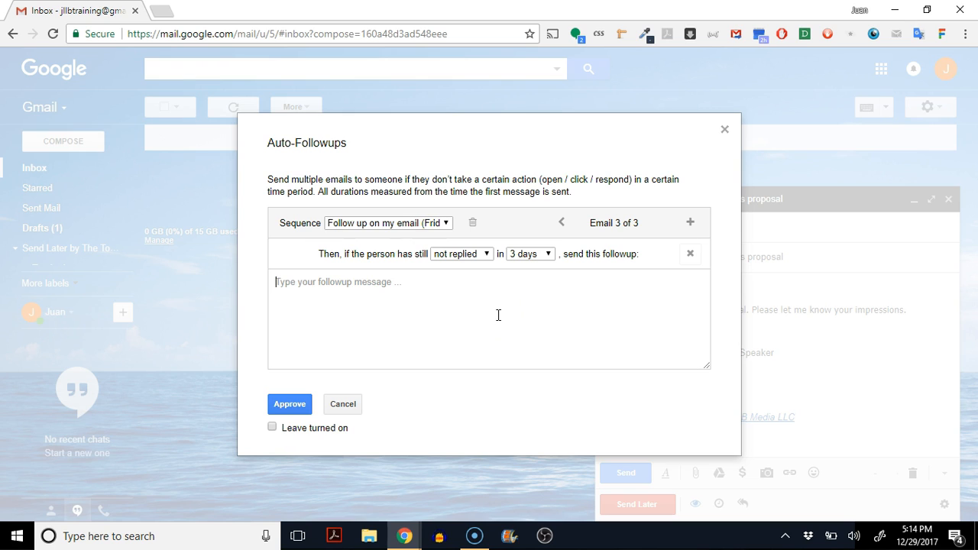
text(Hi,)
key(Return)
key(Return)
text(I thought I will check one more time. Because I have not heard from you)
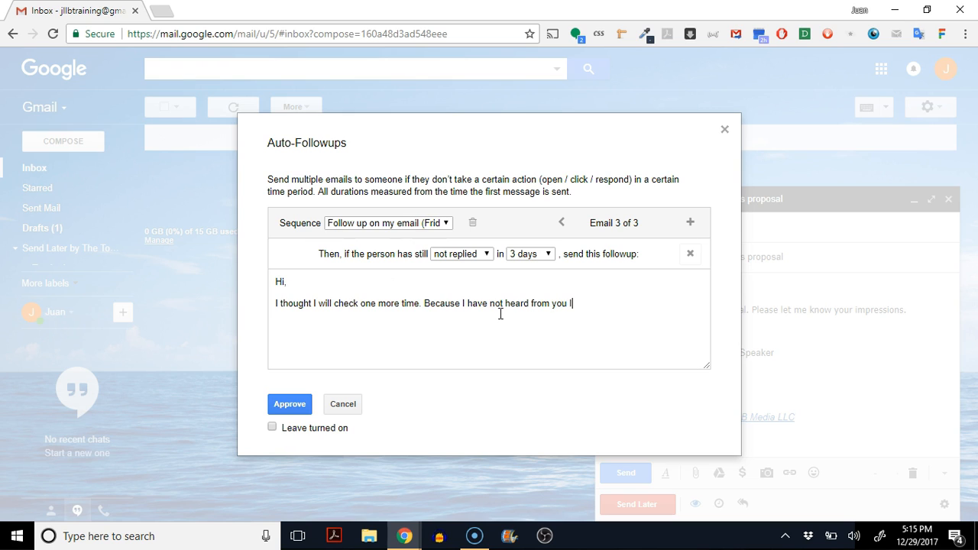
text( I will give a call shortly. Tha)
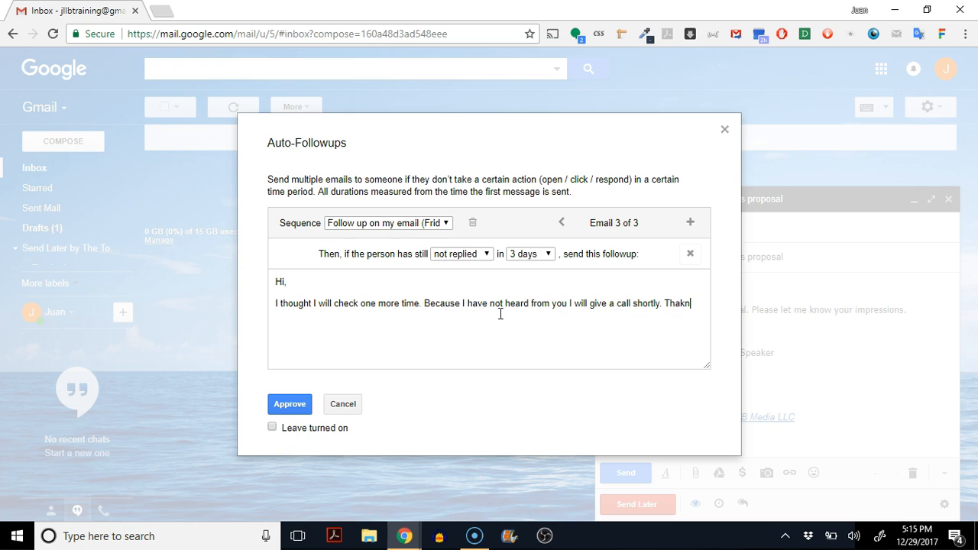
text(nk you.)
key(Return)
key(Return)
text(Juan LLerena)
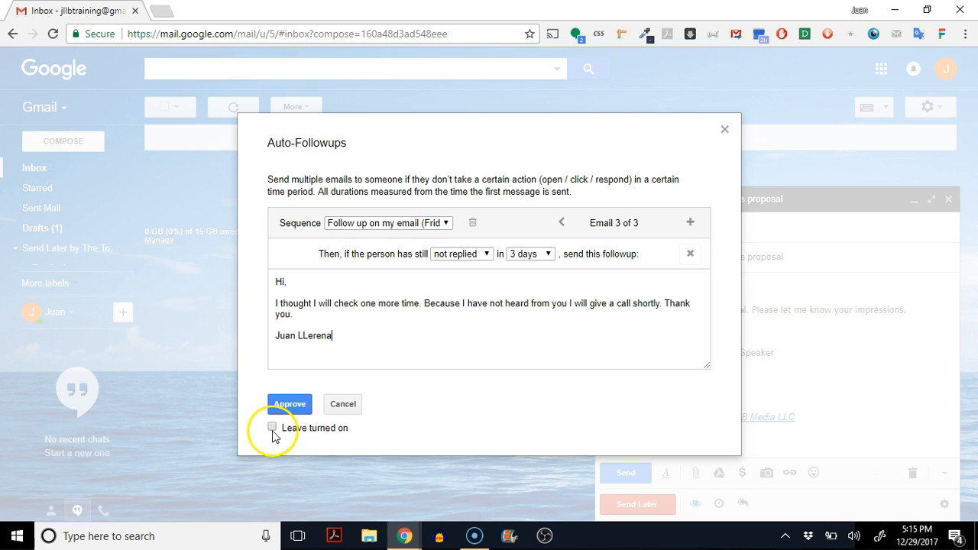
click(289, 409)
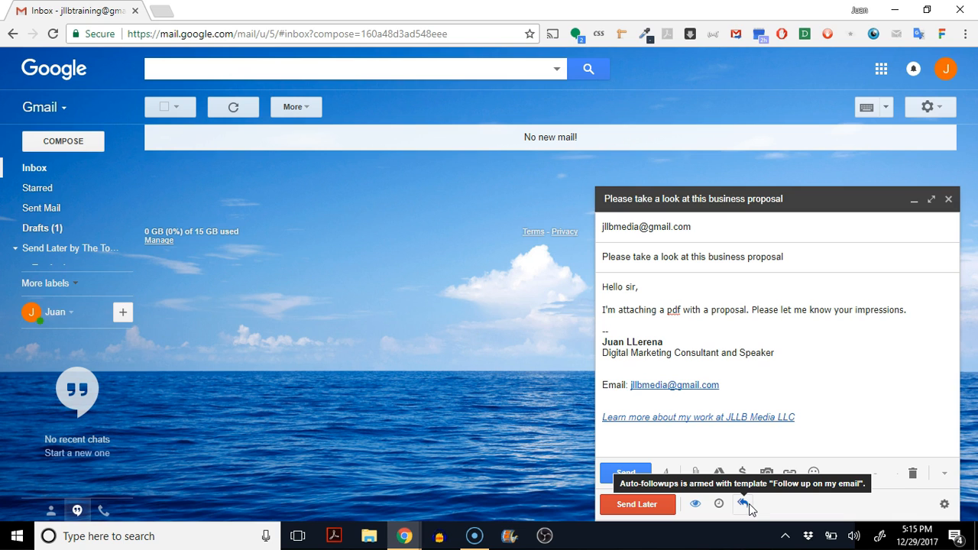
Schedule the proposal email with Send Later for 'In 2 weeks' (01/12/2018) and show it in Sent Mail.
click(643, 509)
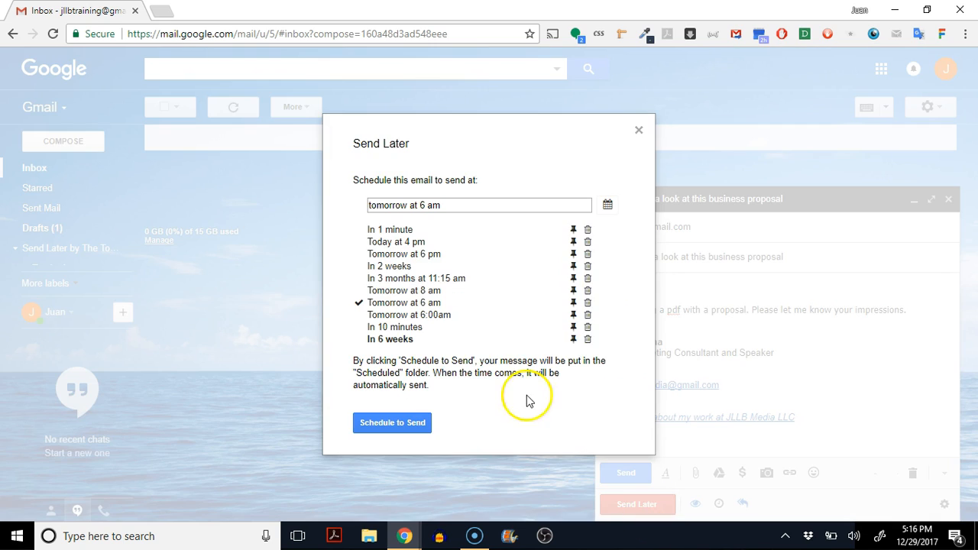
click(390, 266)
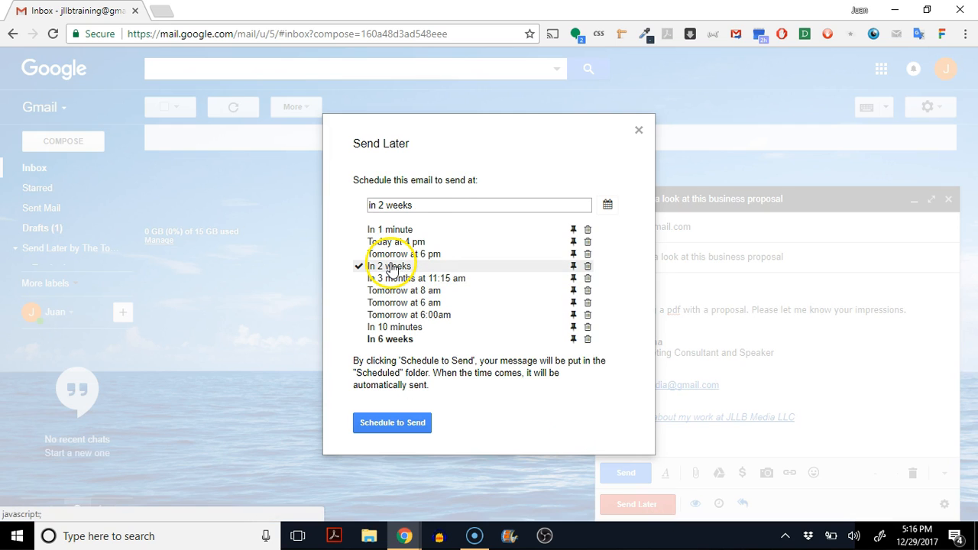
click(386, 422)
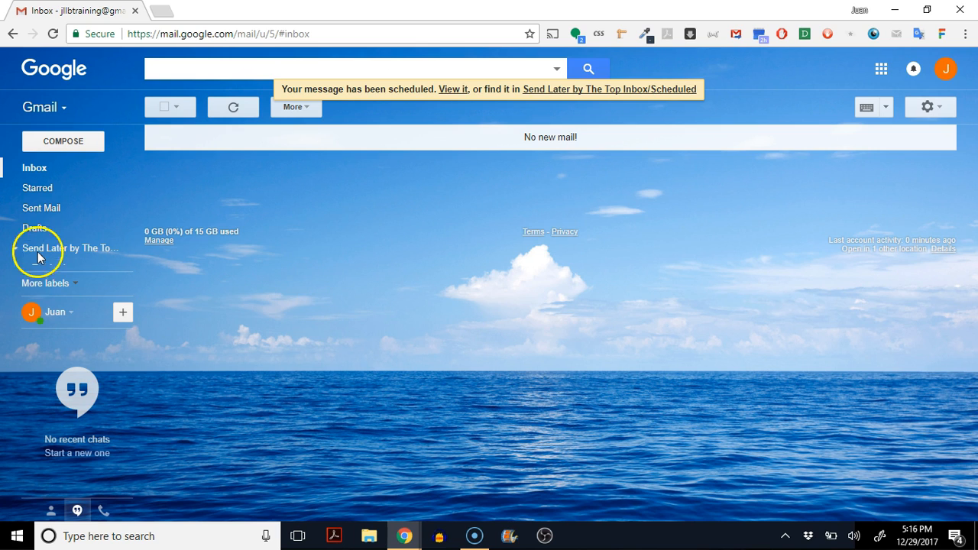
click(46, 208)
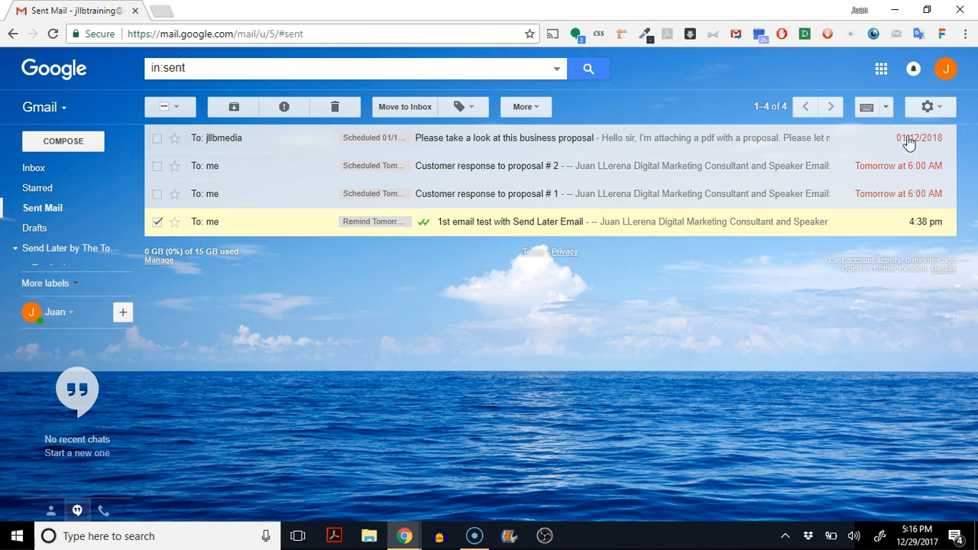
Confirm January 12, 2018 on the Windows calendar flyout, then open the scheduled proposal email.
click(915, 535)
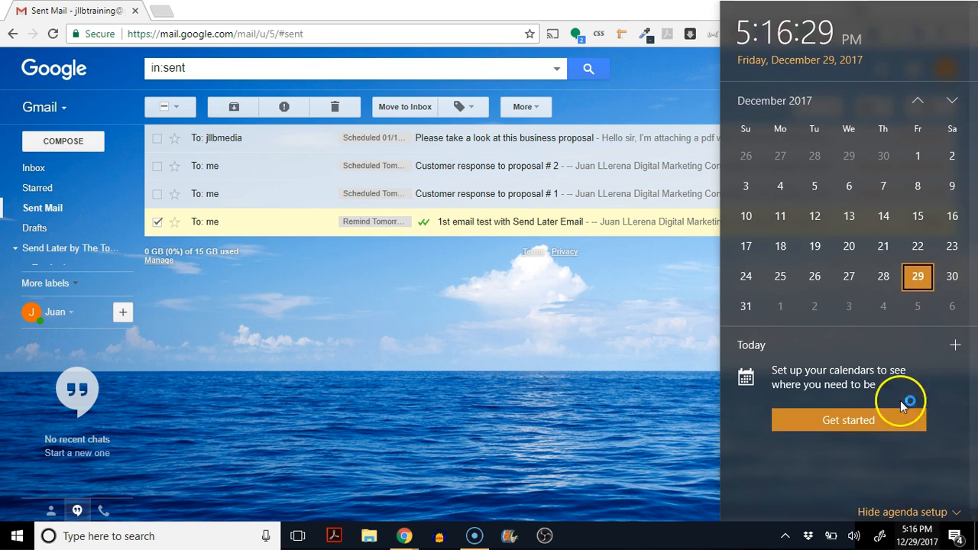
click(915, 308)
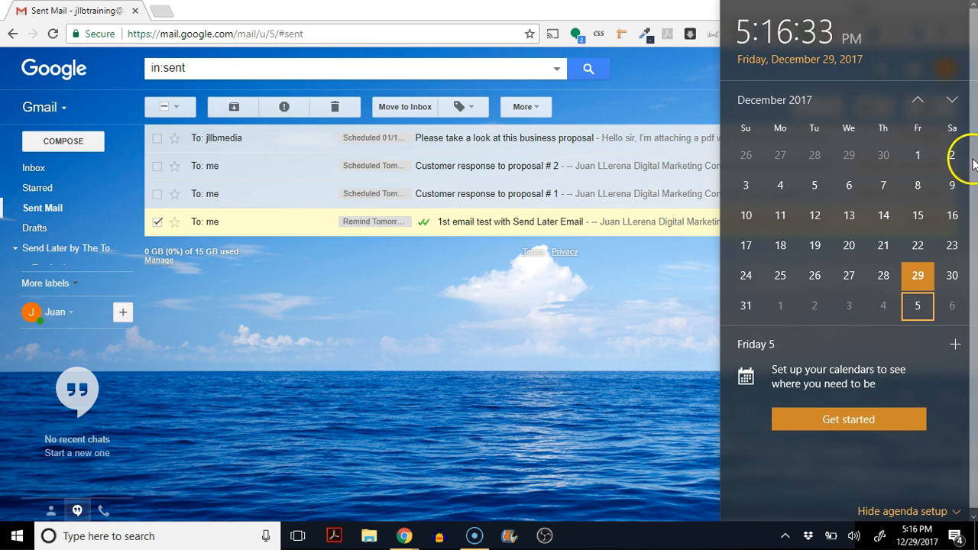
click(952, 100)
click(921, 186)
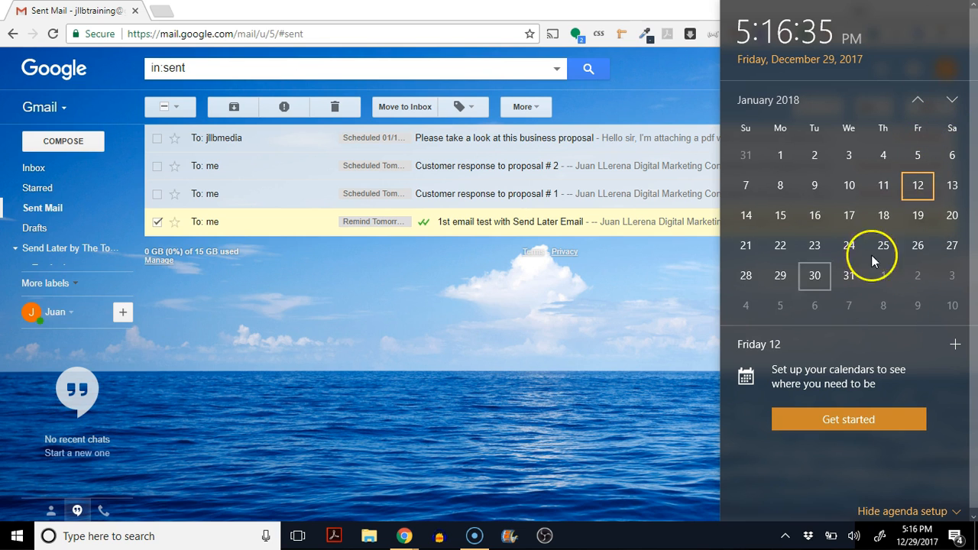
click(603, 315)
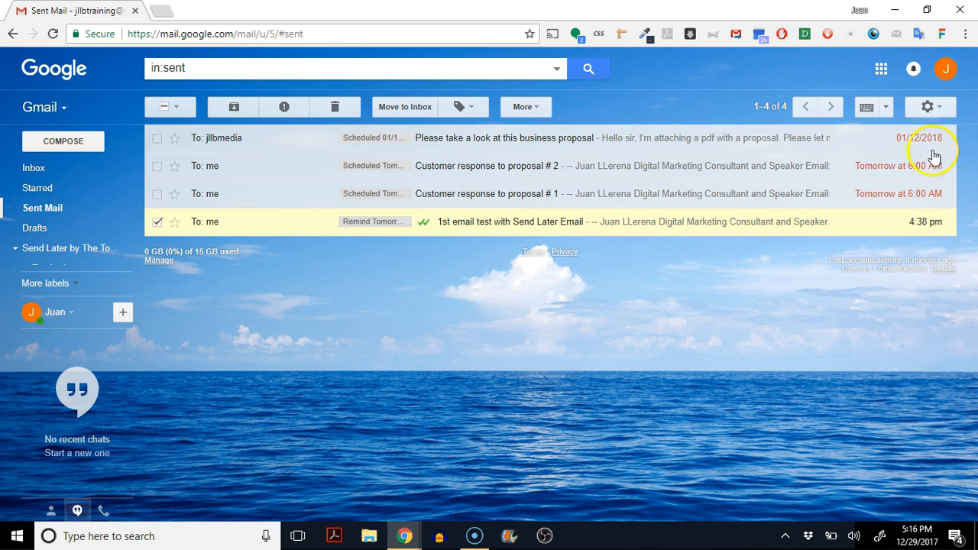
click(908, 141)
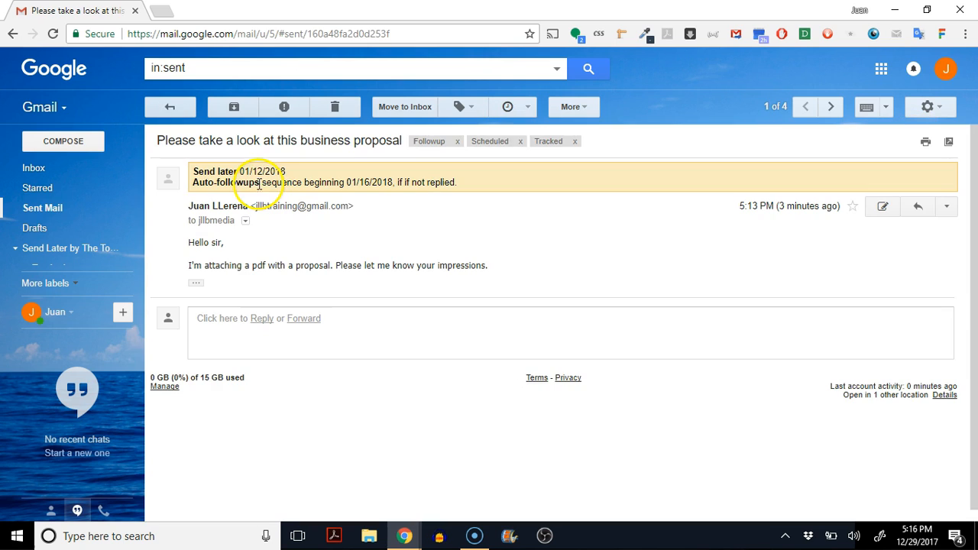
Set a reminder on the proposal thread for 'in 2 weeks', only if no one replies, and recheck it.
click(505, 111)
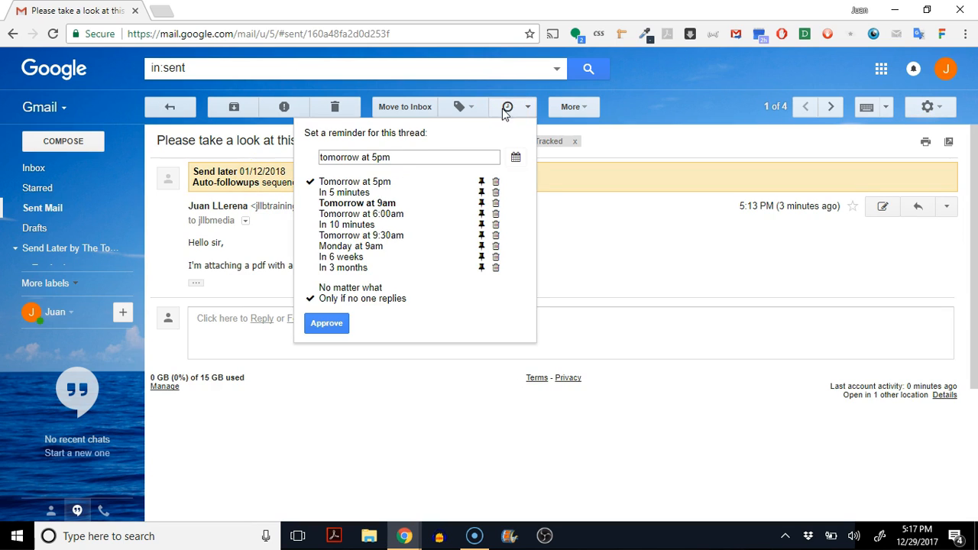
click(312, 474)
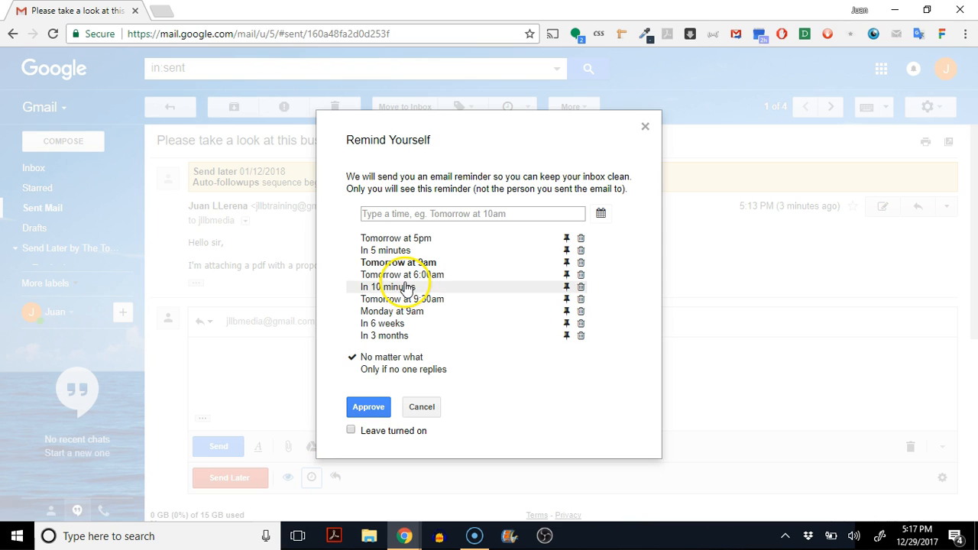
click(400, 214)
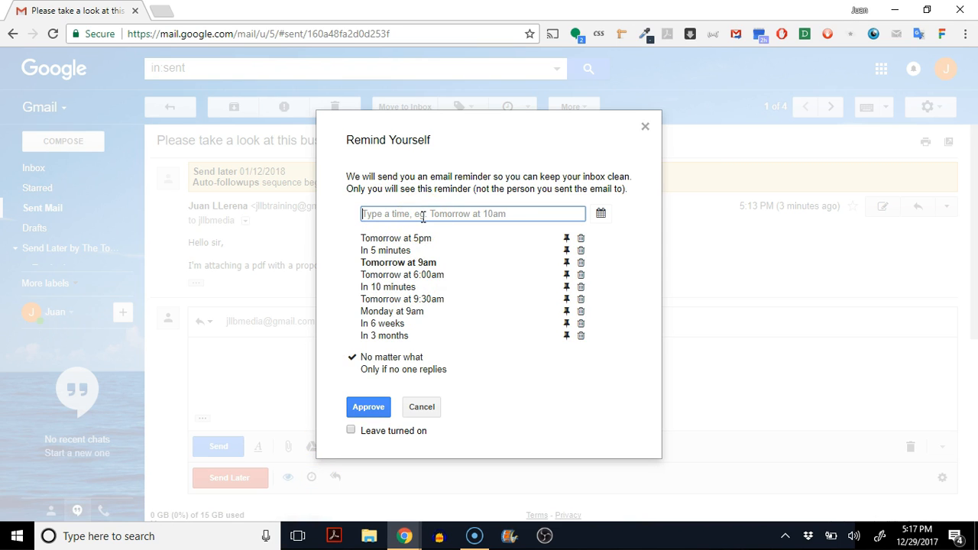
text(in 2 weeks)
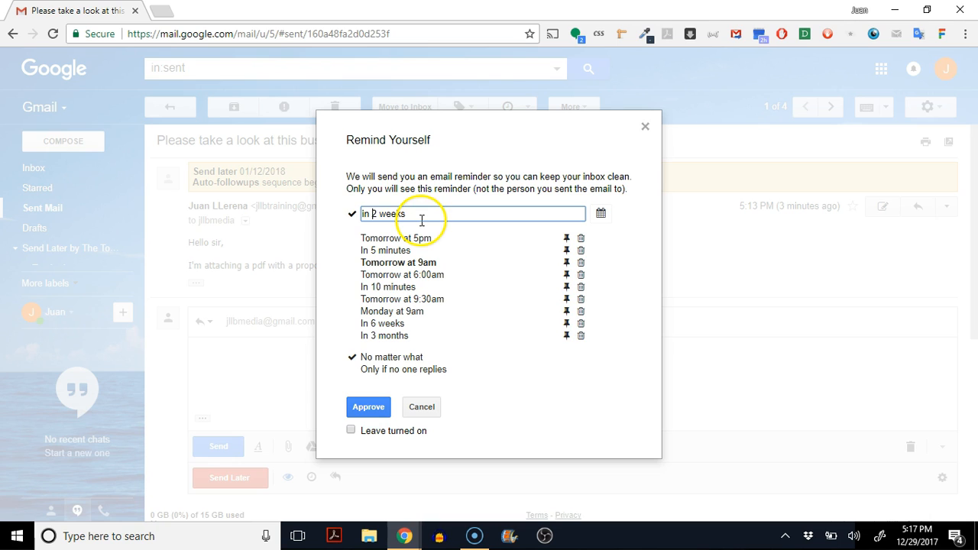
click(373, 413)
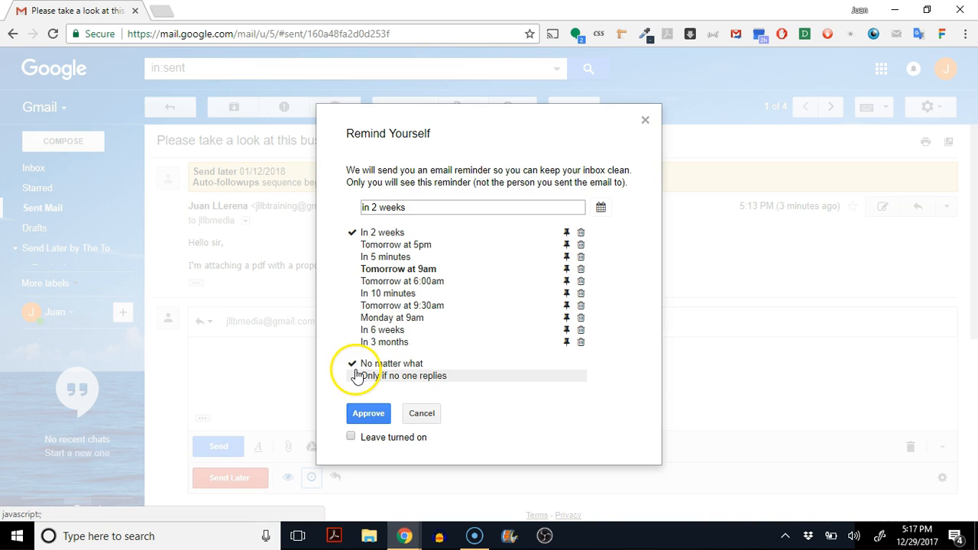
click(356, 377)
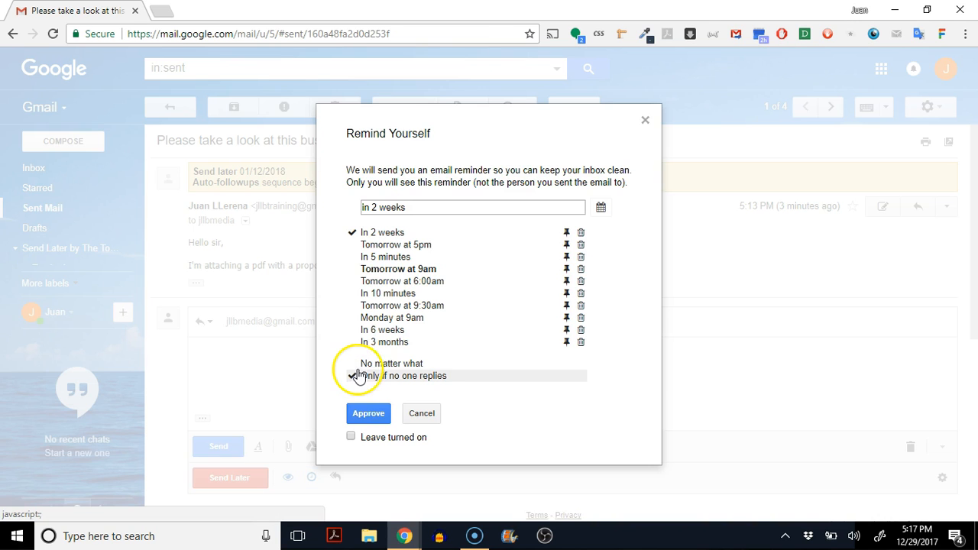
click(371, 414)
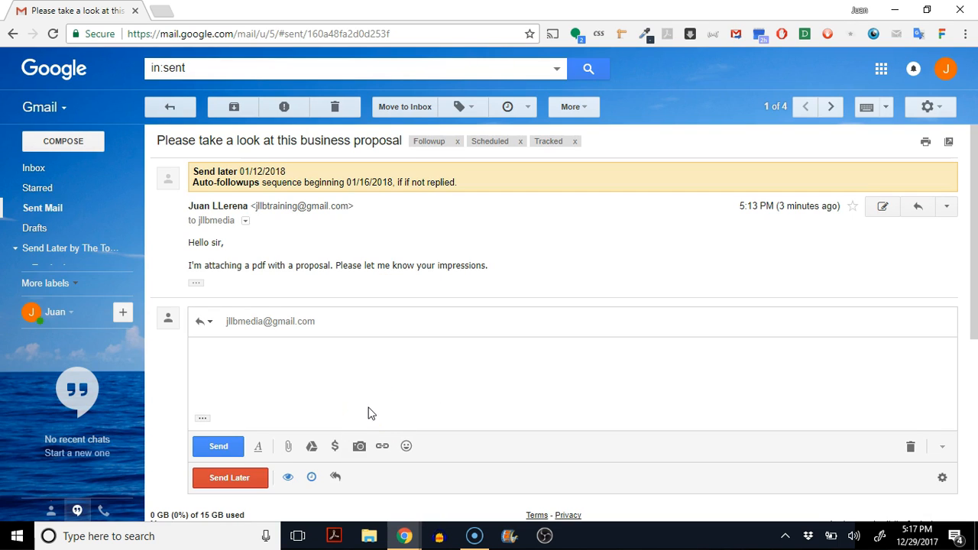
click(312, 477)
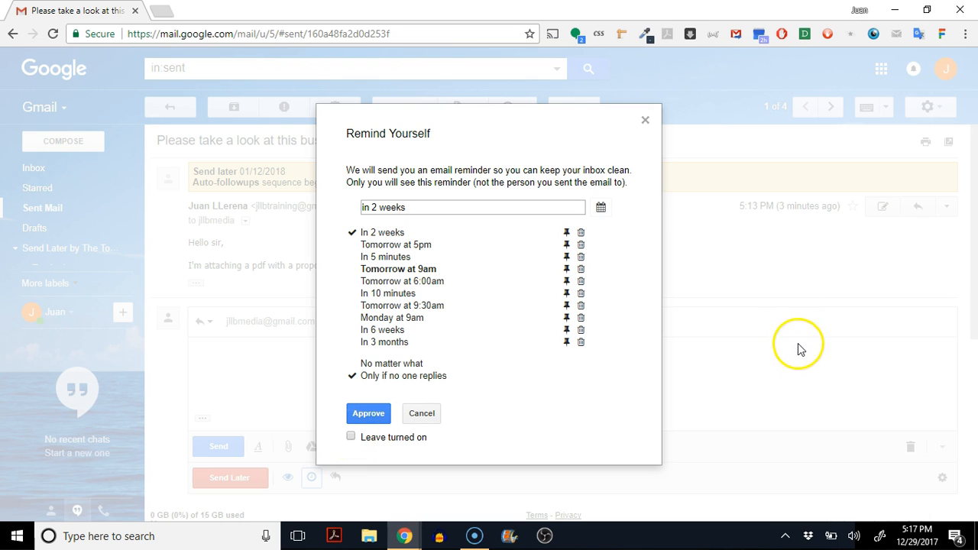
click(646, 121)
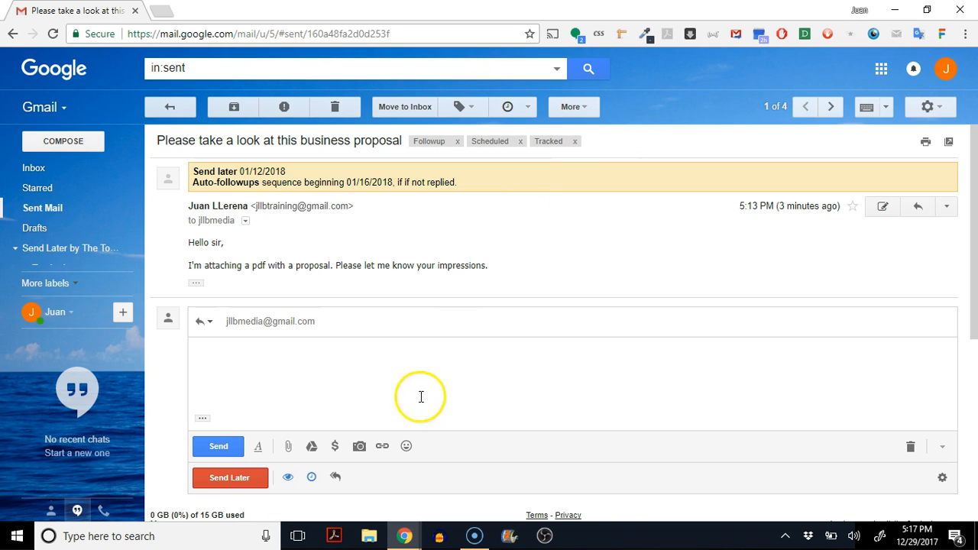
Review the 'Follow up on my email' auto-followup sequence, toggling 'Leave turned on' on and back off.
click(335, 478)
click(272, 428)
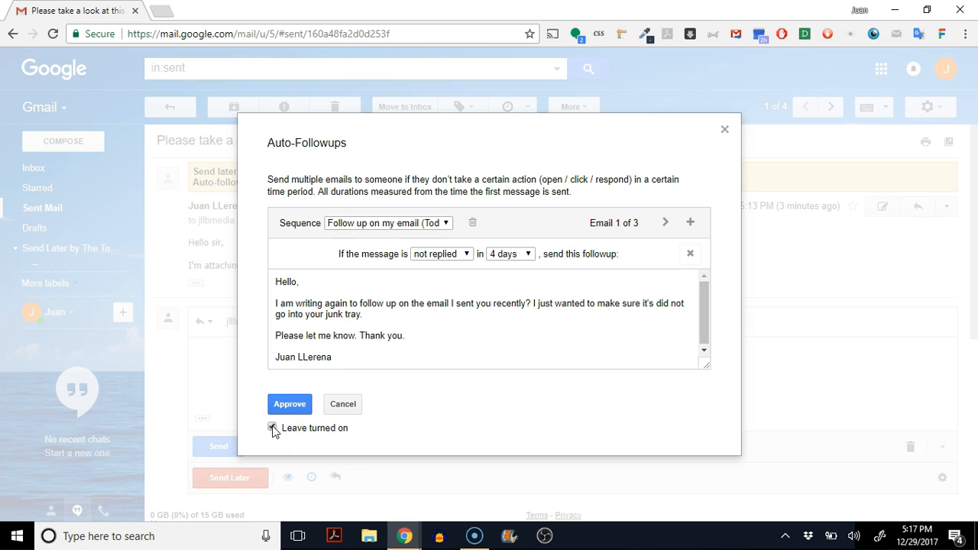
click(272, 427)
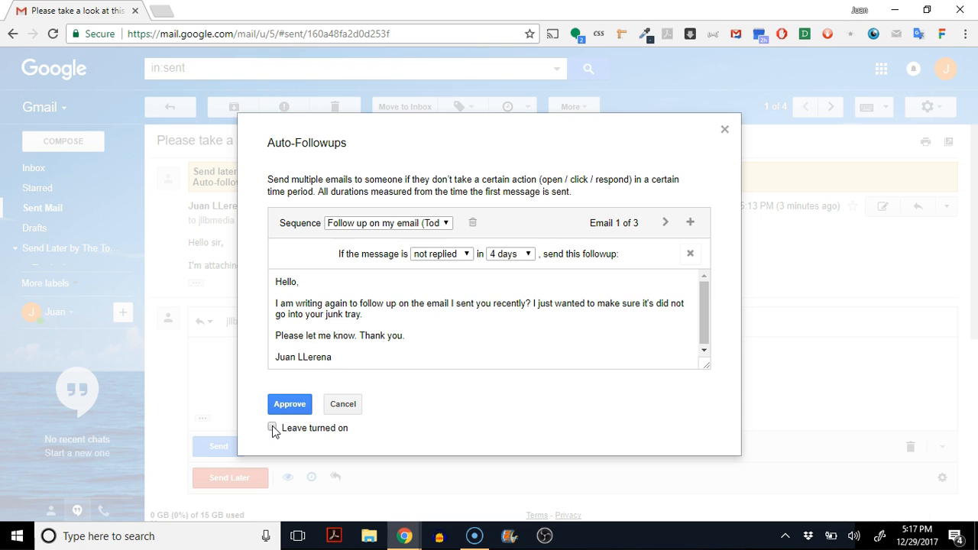